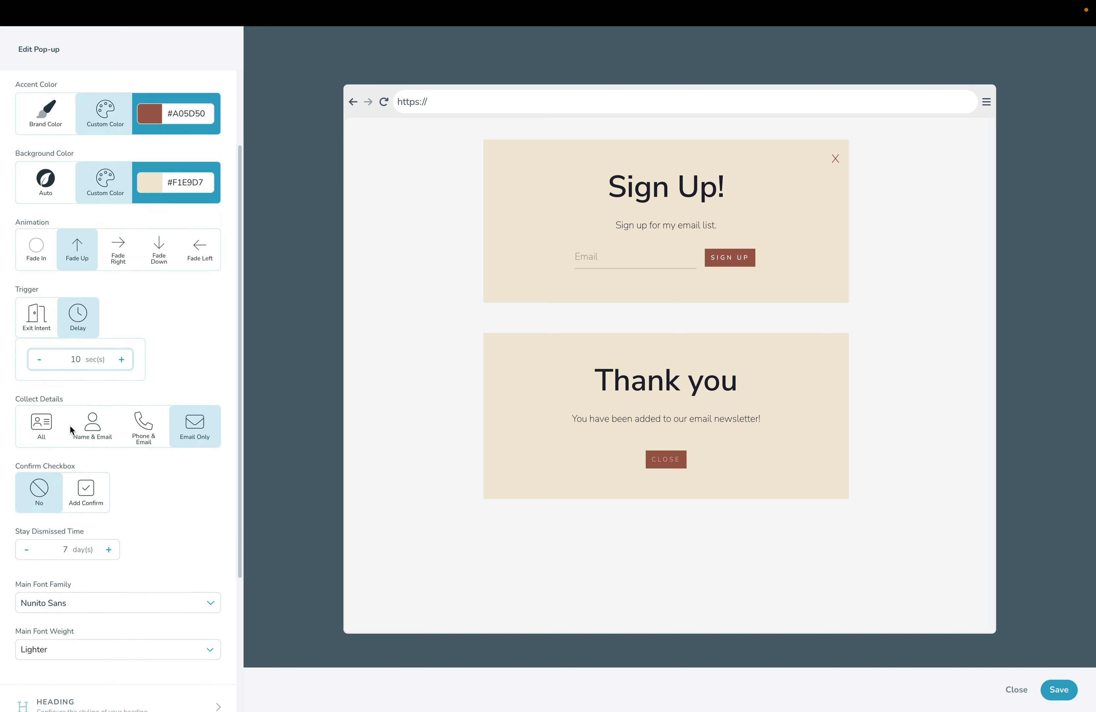
# Try the Name & Email and Phone & Email collection options and the added confirm checkbox, restoring Email Only and No.
pyautogui.scroll(-2, 38, 372)
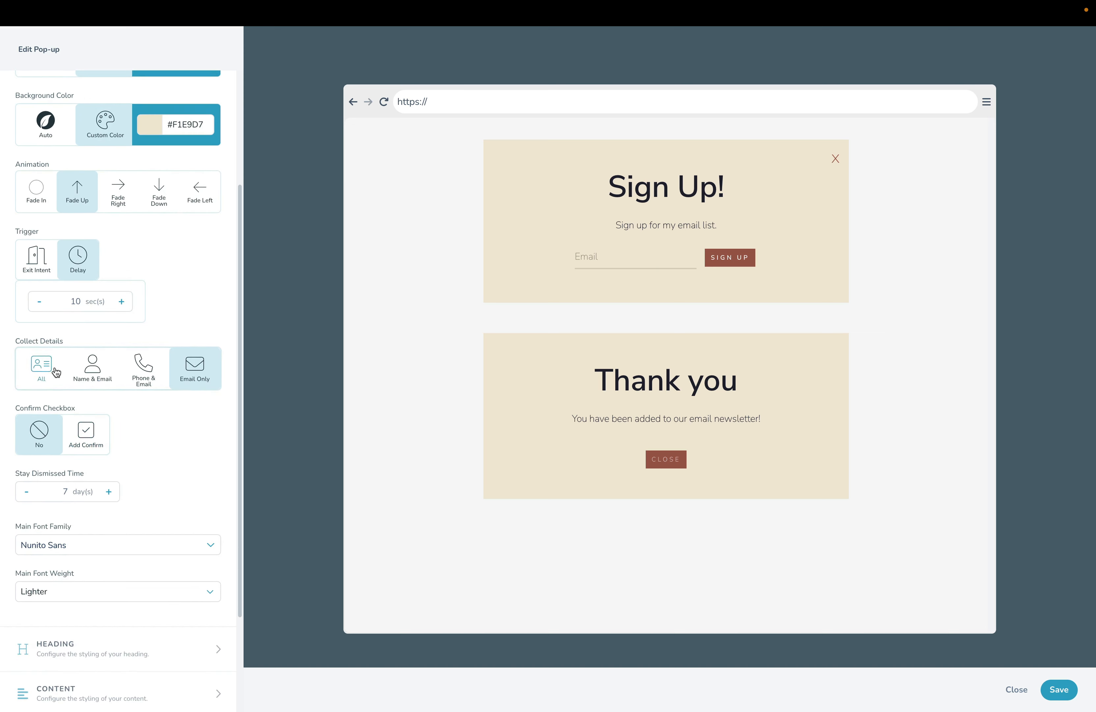
pyautogui.click(91, 369)
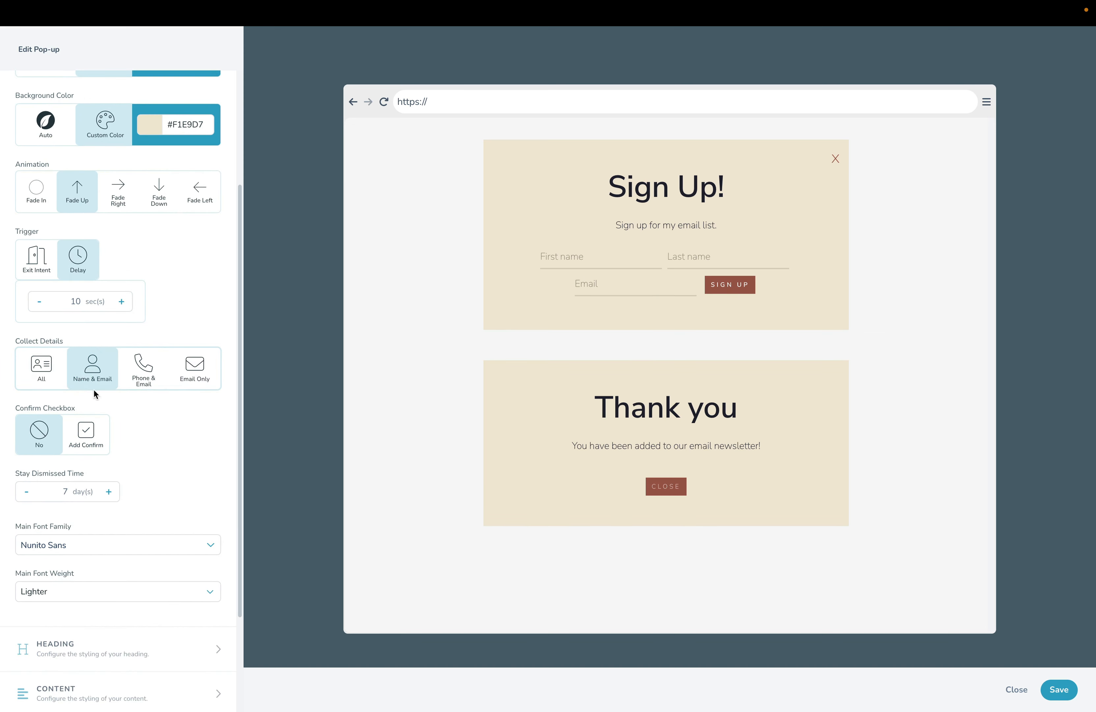
pyautogui.click(140, 378)
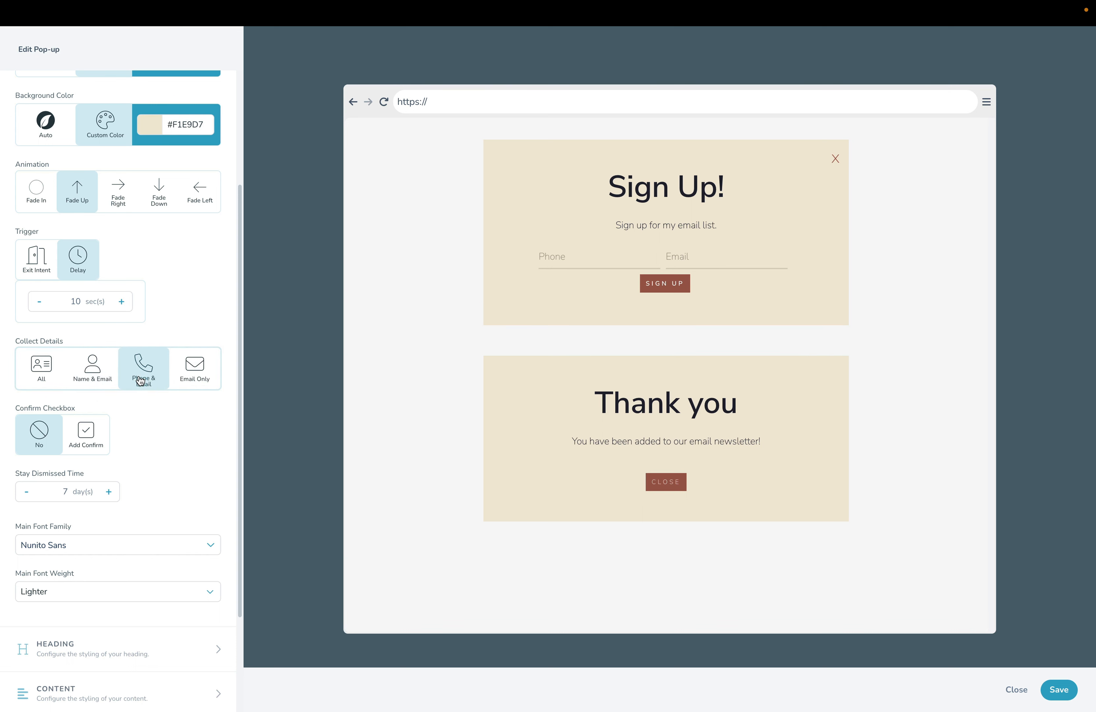
pyautogui.click(185, 379)
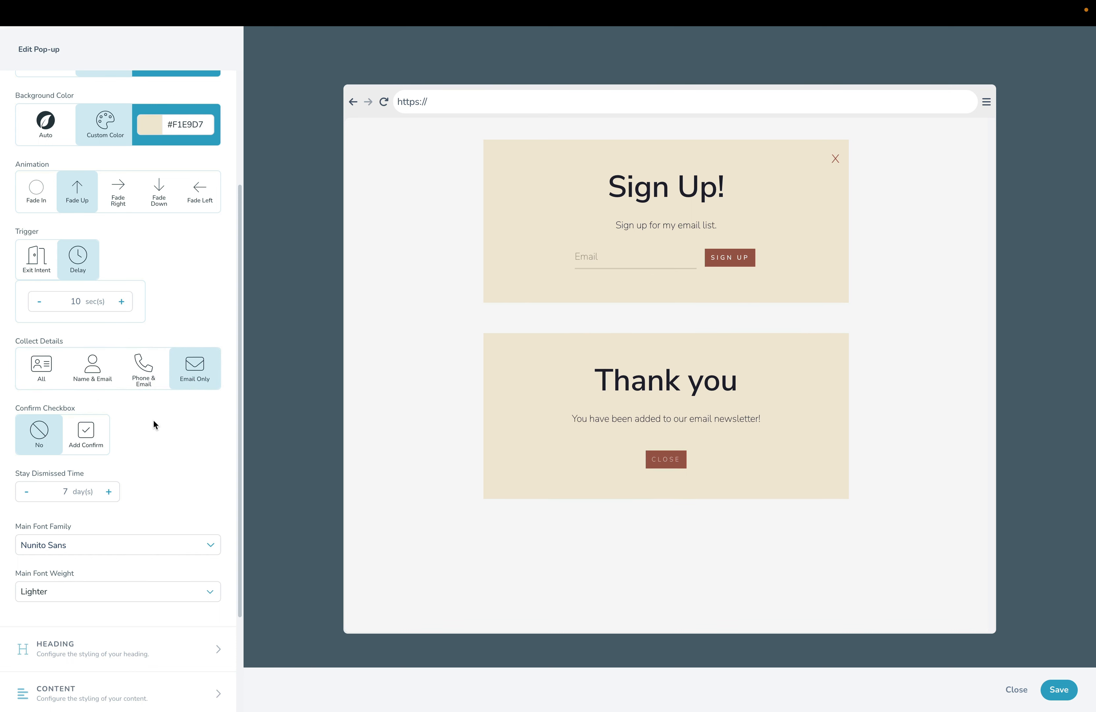
pyautogui.click(98, 444)
pyautogui.click(39, 432)
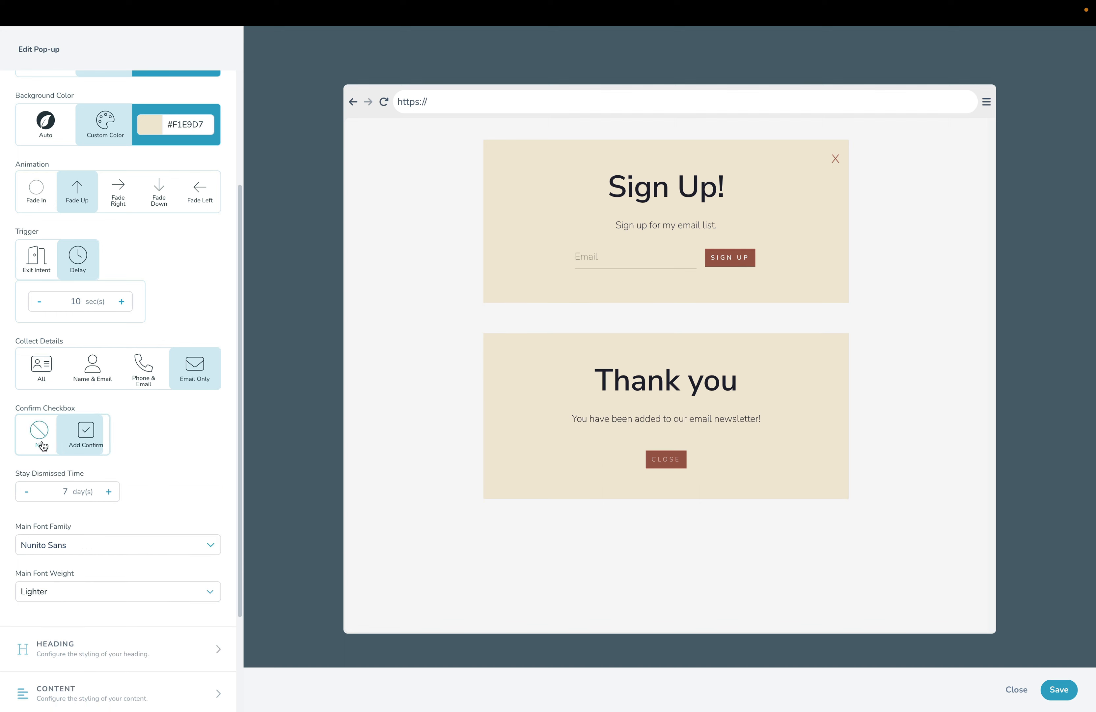
# Lower the pop-up's stay dismissed time by one day.
pyautogui.scroll(-2, 150, 431)
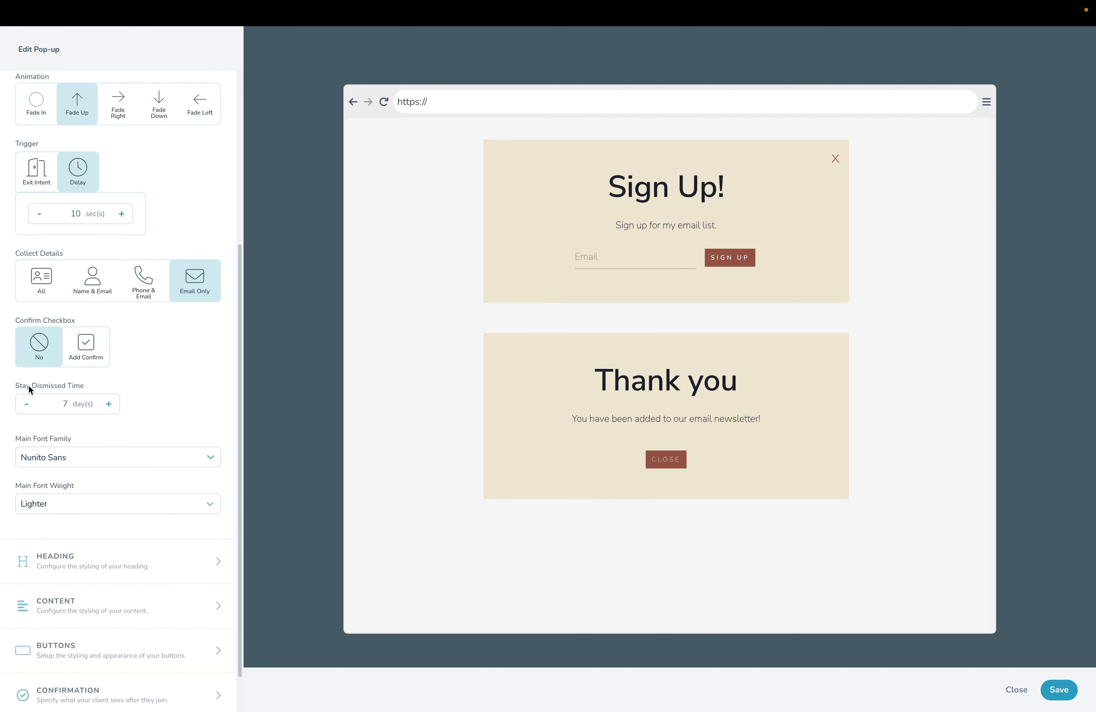
pyautogui.scroll(-1, 29, 386)
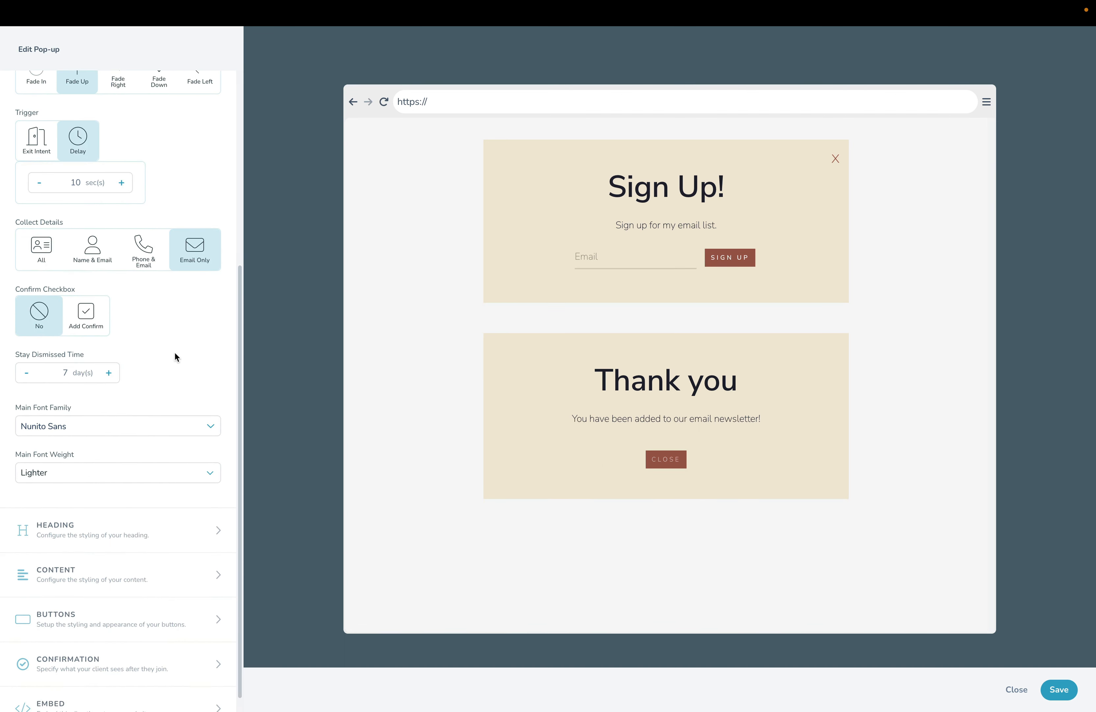
pyautogui.click(27, 372)
# Upload the first JPEG in Downloads as the heading image, move its focal point slightly lower, and save the crop.
pyautogui.click(93, 529)
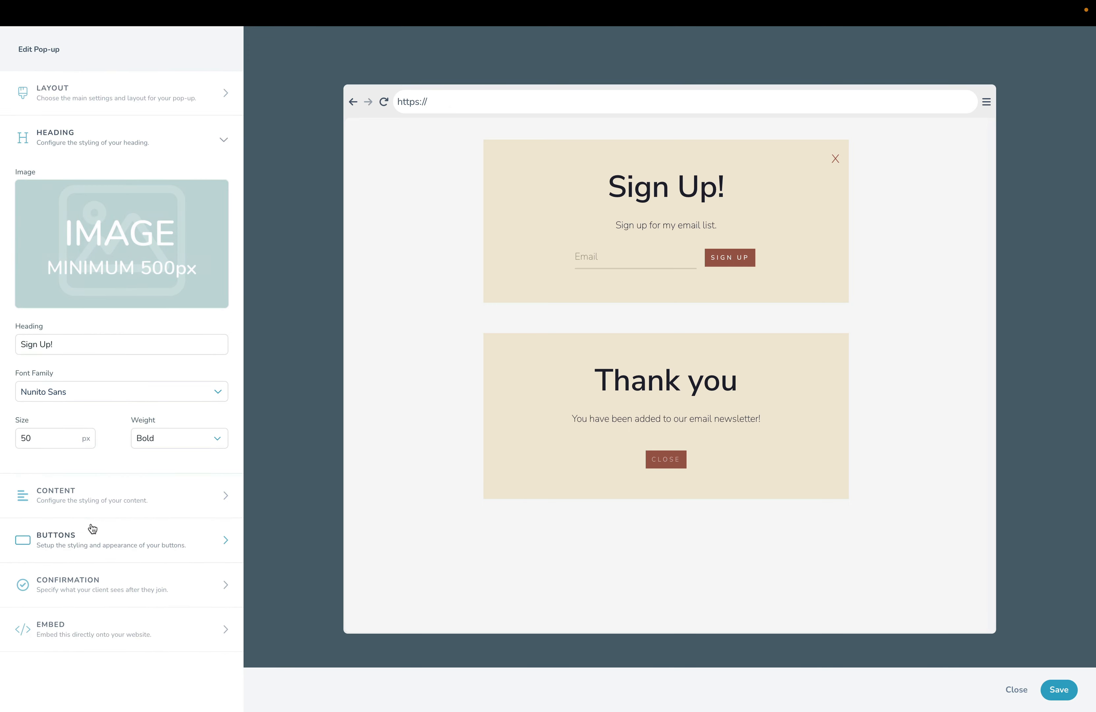
pyautogui.click(143, 287)
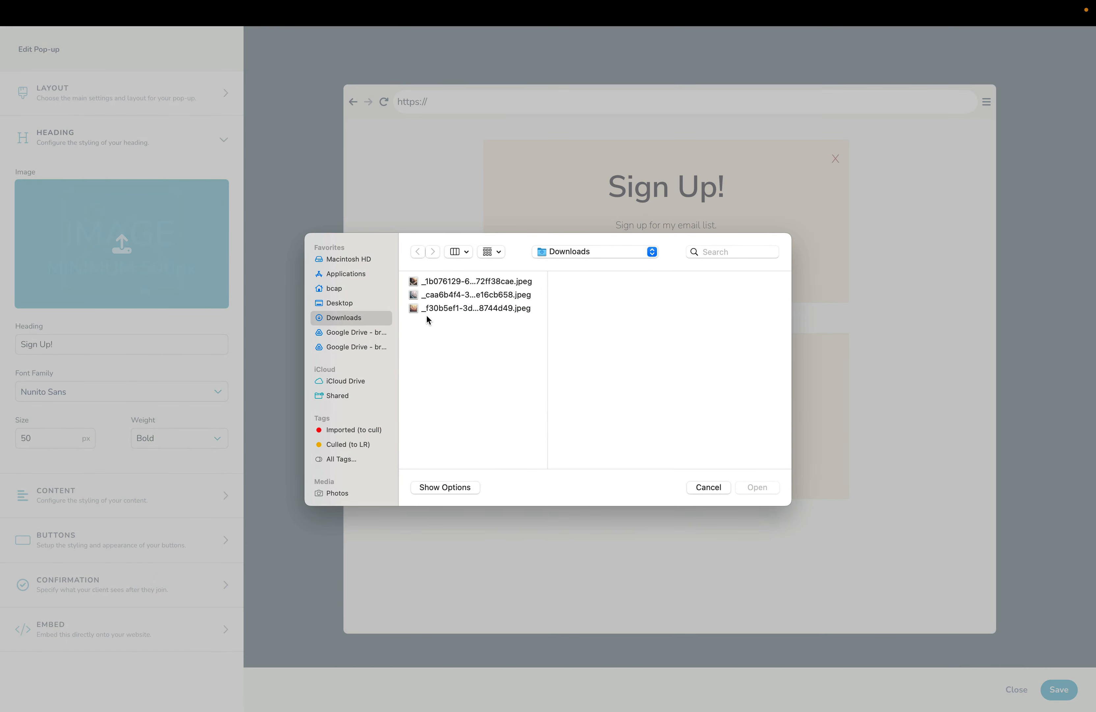
pyautogui.doubleClick(443, 281)
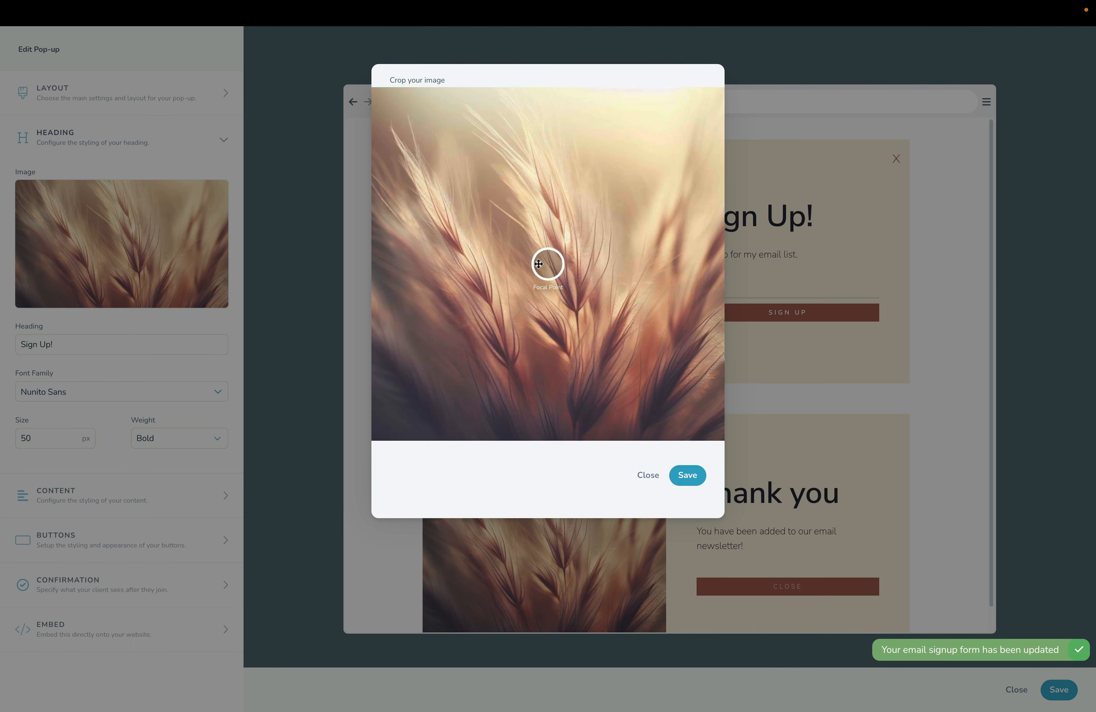
pyautogui.moveTo(544, 273); pyautogui.dragTo(546, 308)
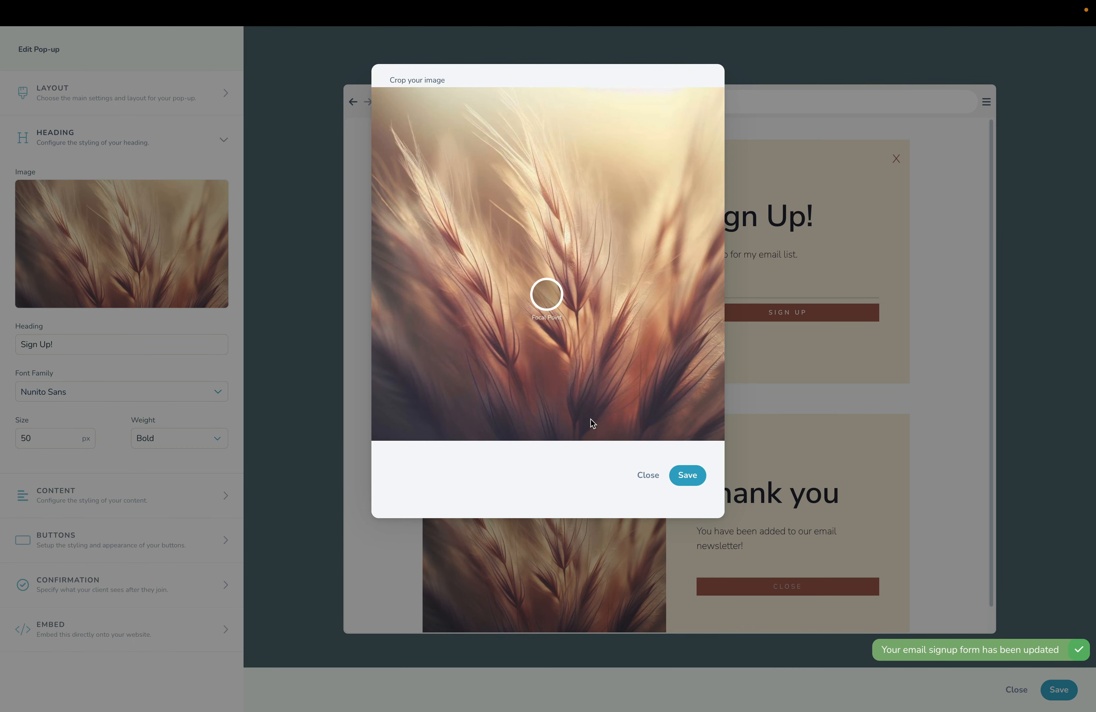
pyautogui.click(688, 475)
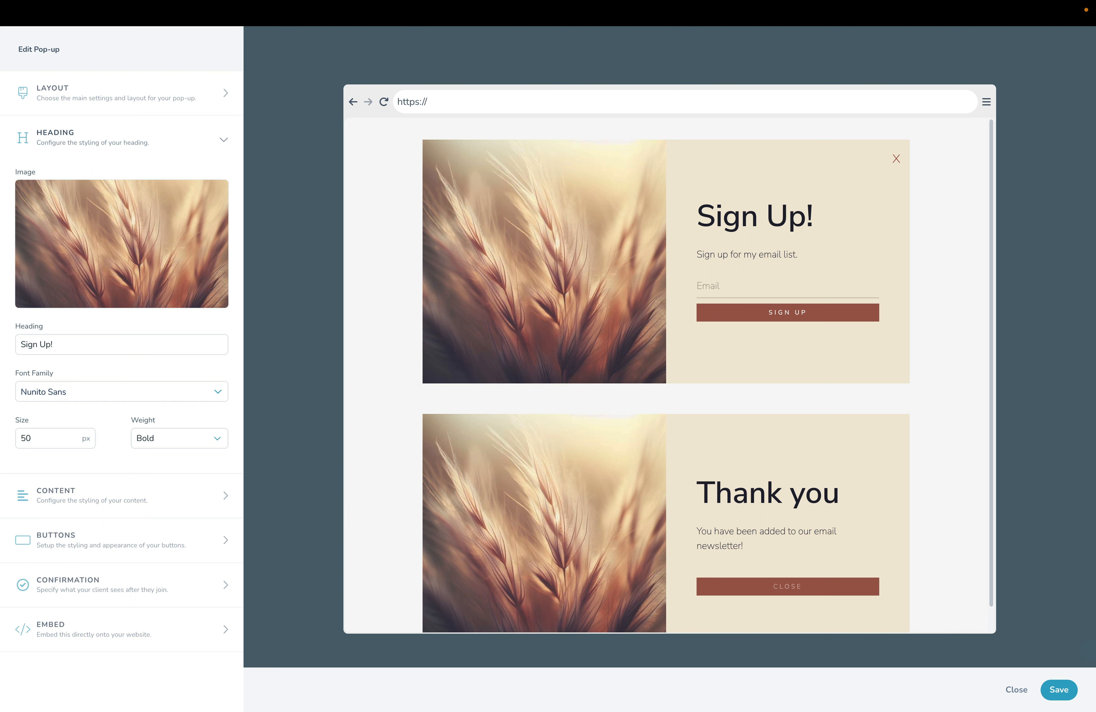
# Change the pop-up's heading text to "Limited Edition Sessions".
pyautogui.click(83, 350)
pyautogui.hotkey('ctrl', 'a')
pyautogui.write('Limited Edition Sessions')
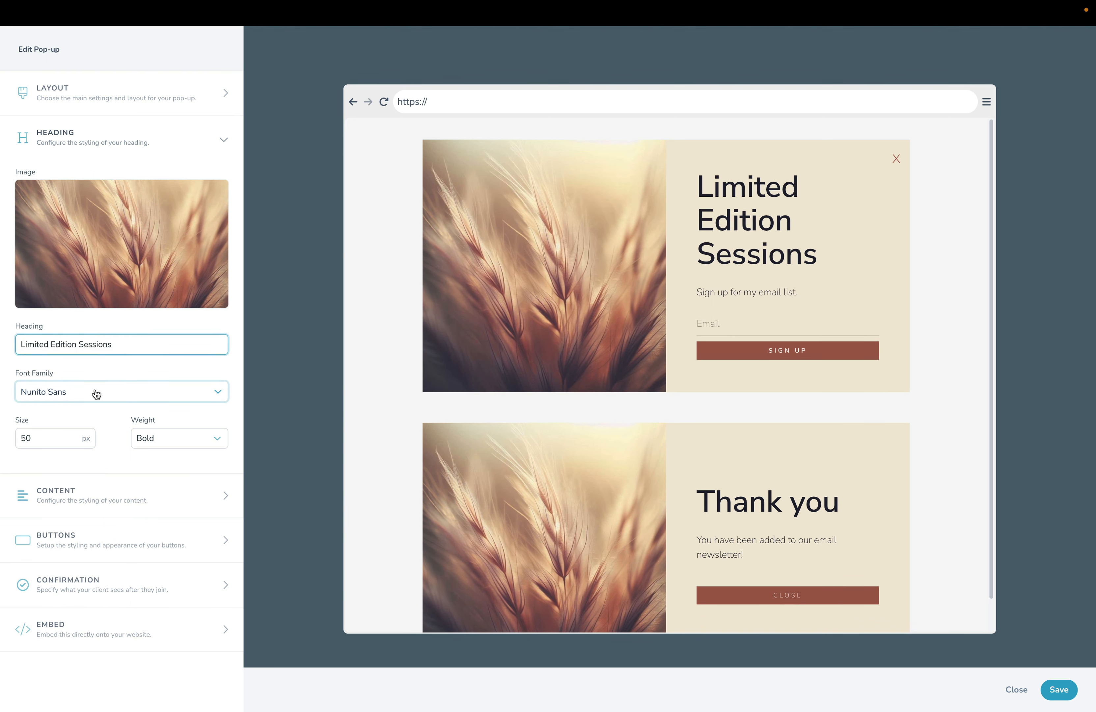
# Style the heading in the Poiret One font at 30 px with Normal weight.
pyautogui.click(96, 392)
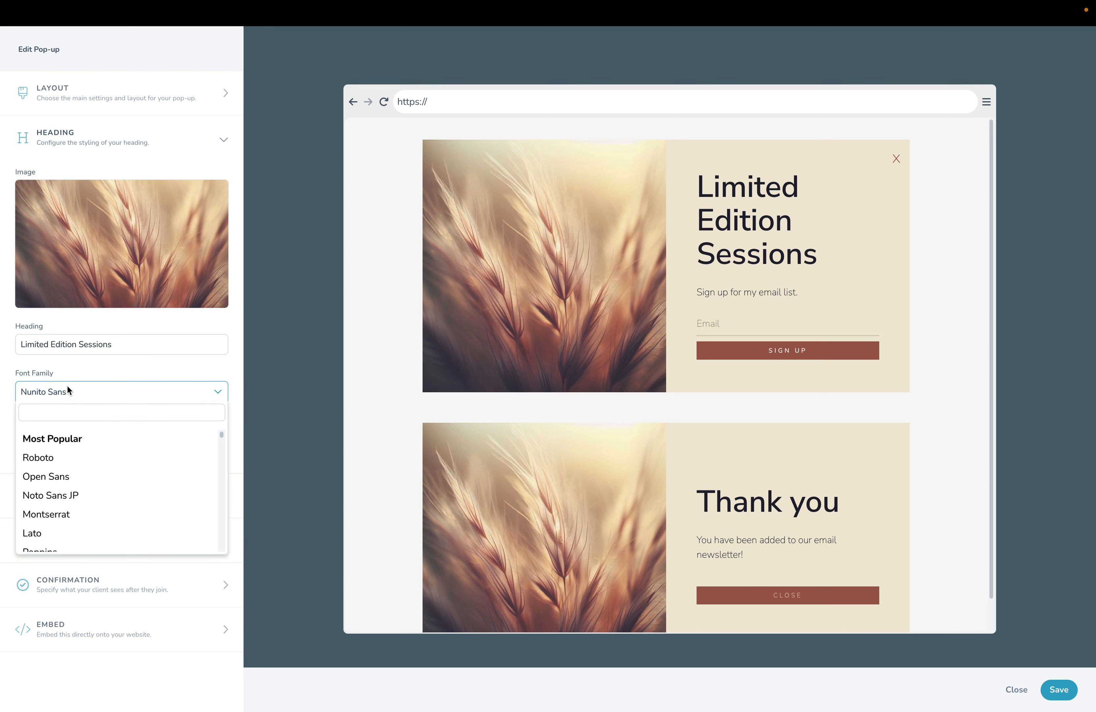
pyautogui.click(56, 411)
pyautogui.write('poir')
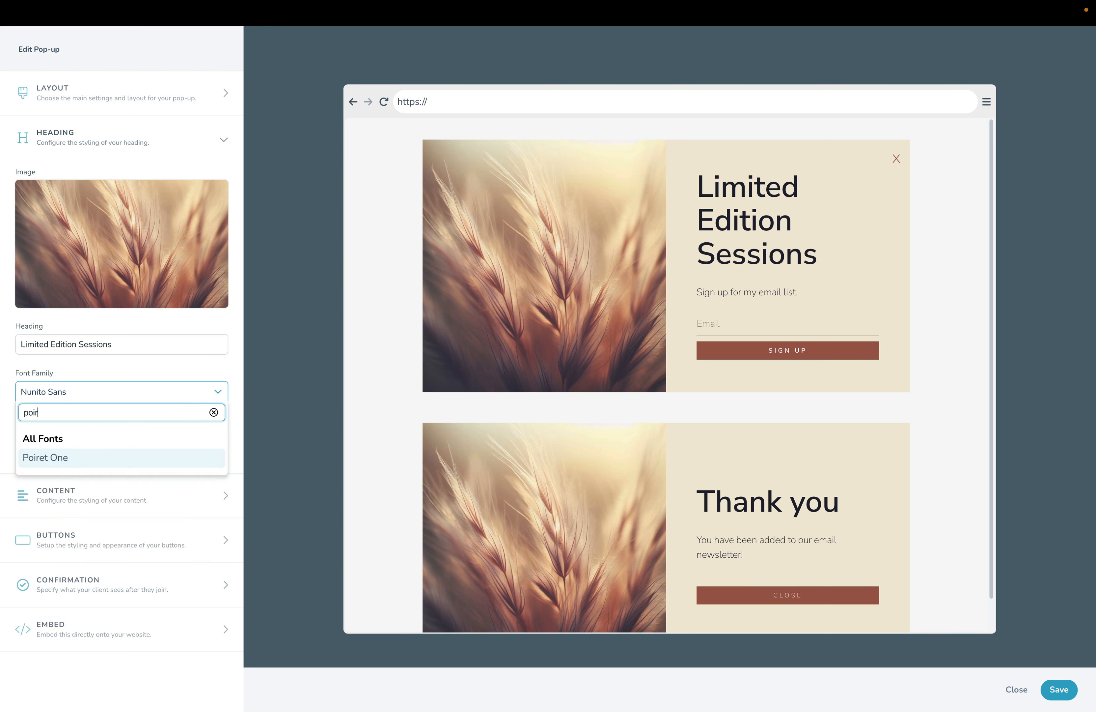
pyautogui.click(45, 457)
pyautogui.click(40, 439)
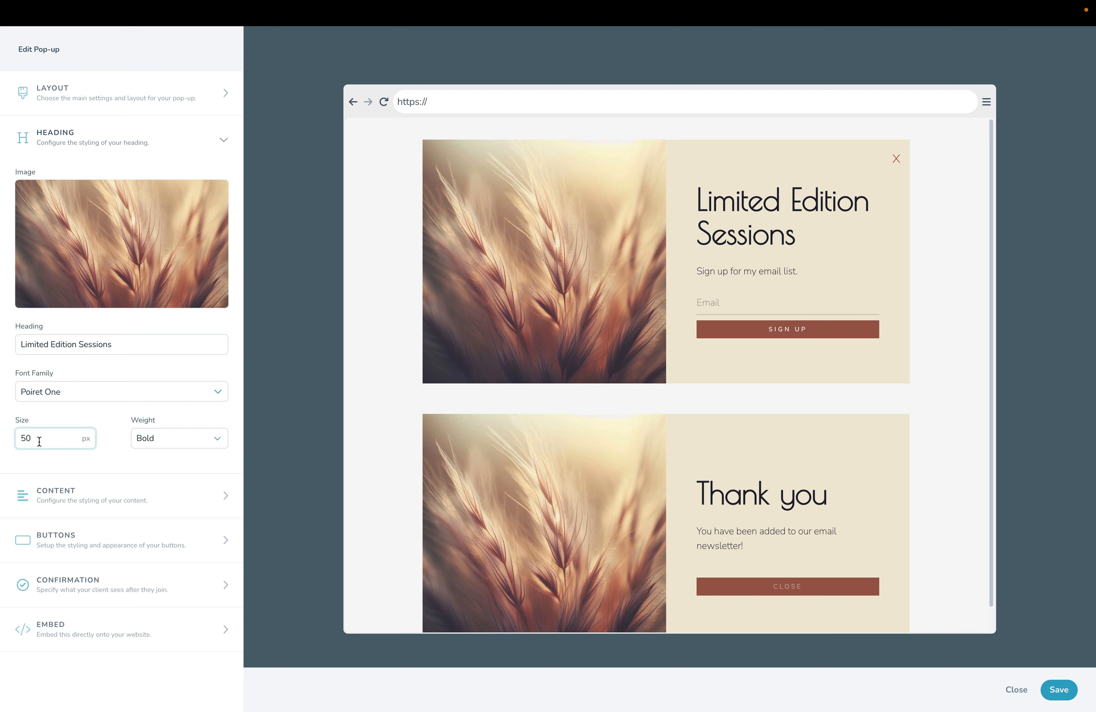
pyautogui.doubleClick(40, 439)
pyautogui.write('30')
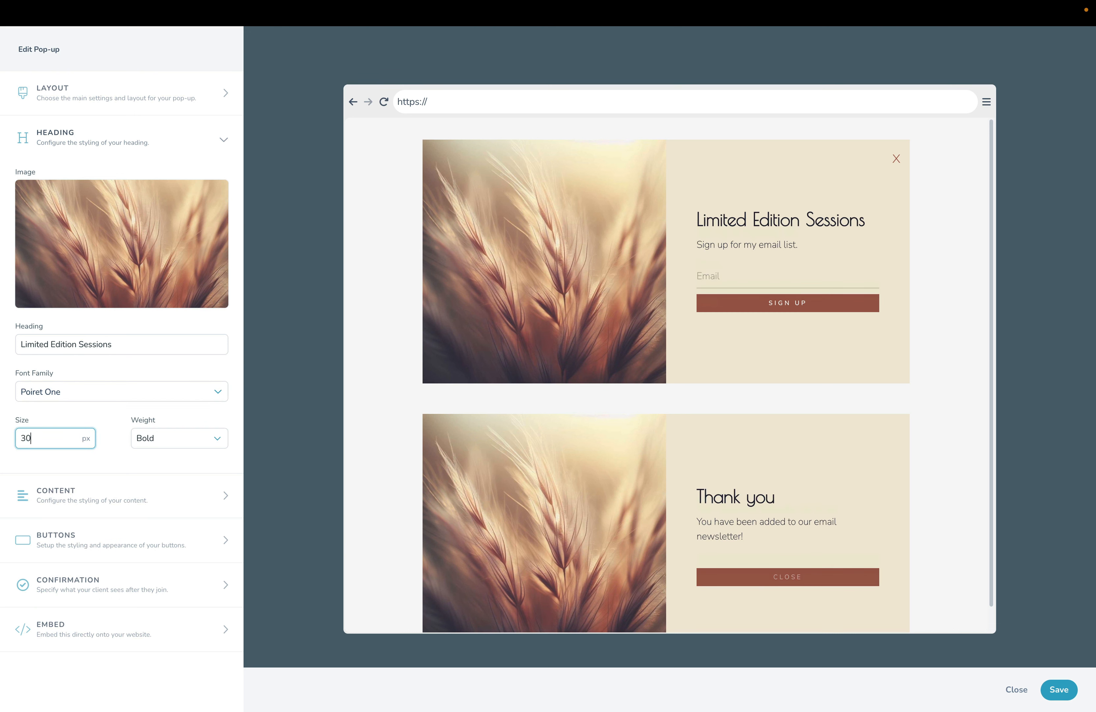
pyautogui.click(147, 440)
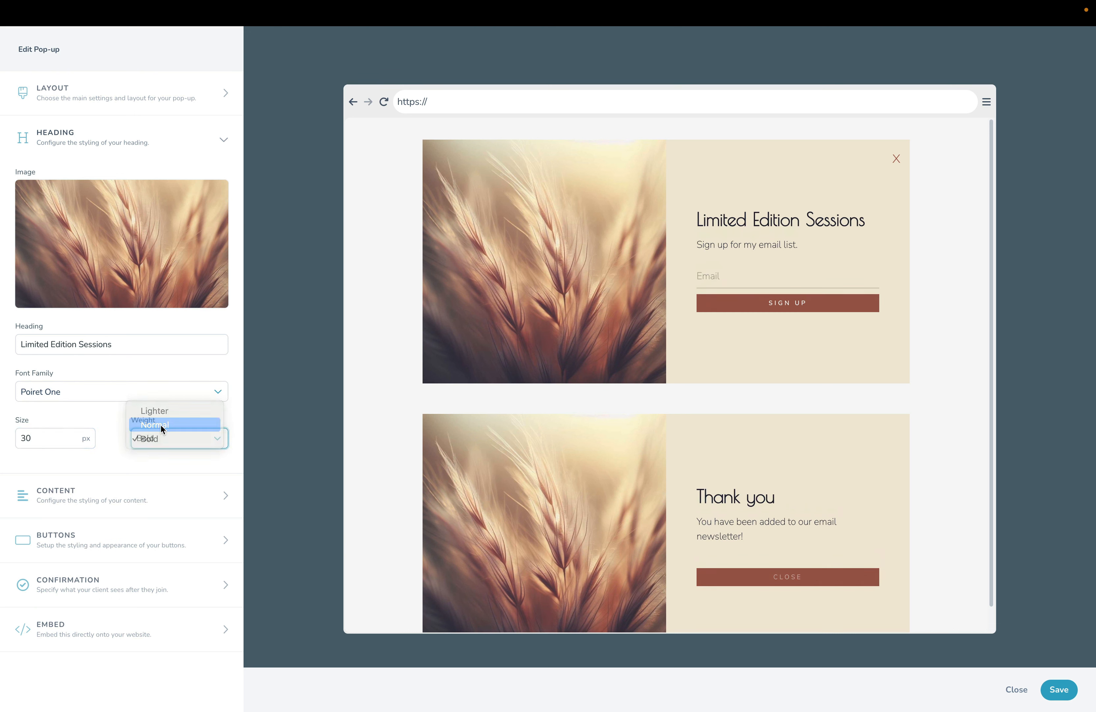
pyautogui.click(161, 425)
# Set the content, "rejuvenating spirit" bold: "Embrace the rejuvenating spirit of spring with our limited edition sessions, where every snapshot blossoms with vibrant colors and radiant light.".
pyautogui.click(97, 493)
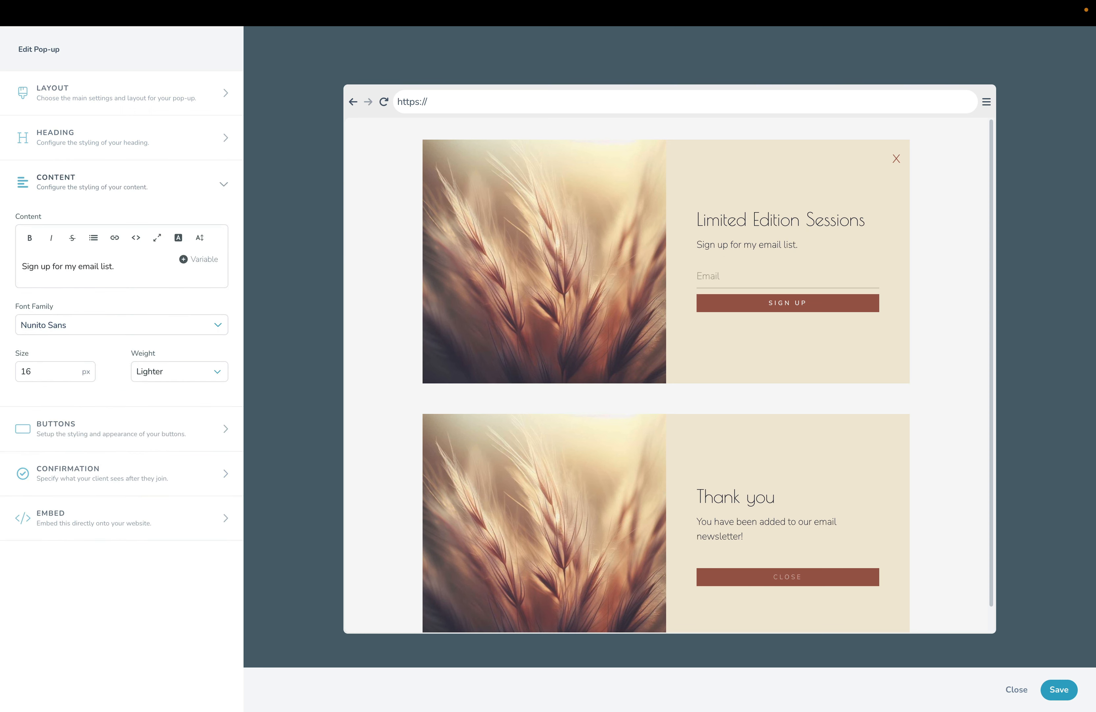
pyautogui.click(110, 270)
pyautogui.hotkey('ctrl', 'a')
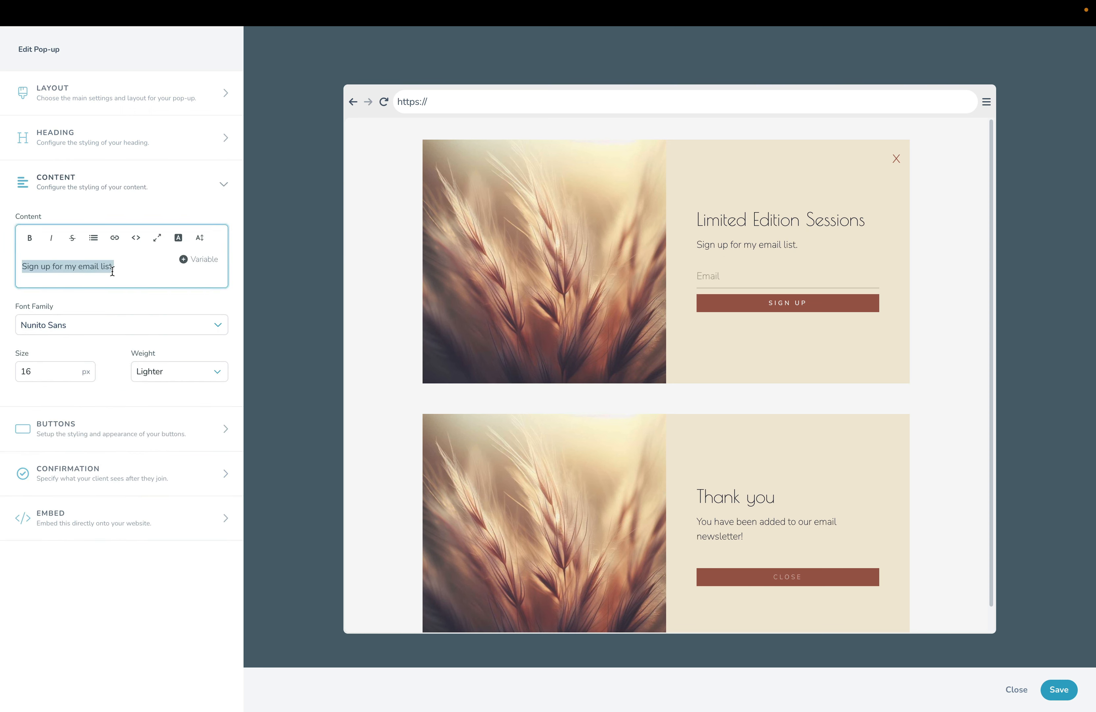
pyautogui.write('Embrace the rejuvenating spirit of spring with our limited edition sessions, where every snapshot blossoms with vibrant colors and radiant light.')
# Style the content text in the Didact Gothic font at 14 px.
pyautogui.click(68, 378)
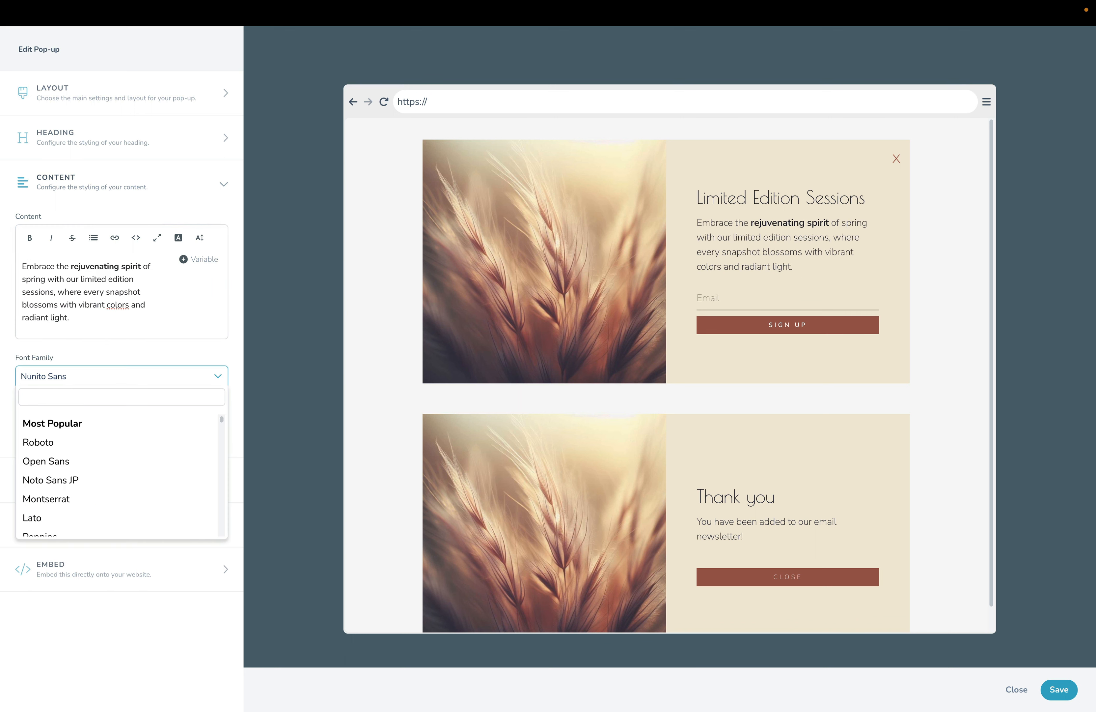
pyautogui.click(90, 393)
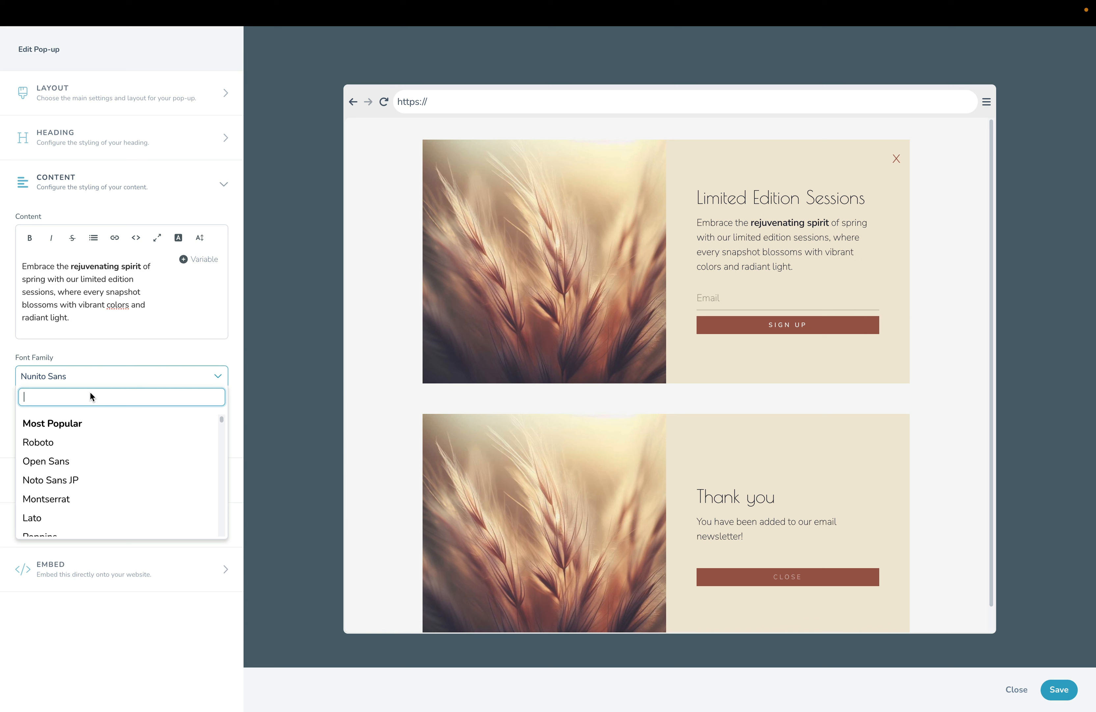
pyautogui.write('didac')
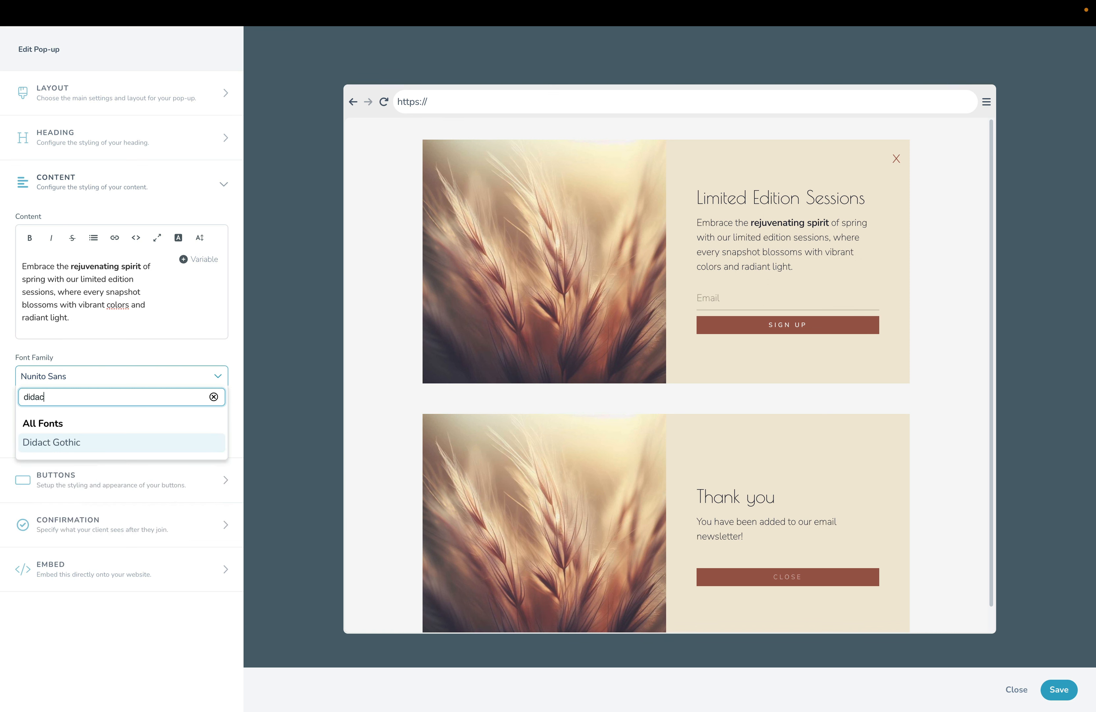
pyautogui.click(81, 442)
pyautogui.click(47, 422)
pyautogui.doubleClick(47, 422)
pyautogui.write('14')
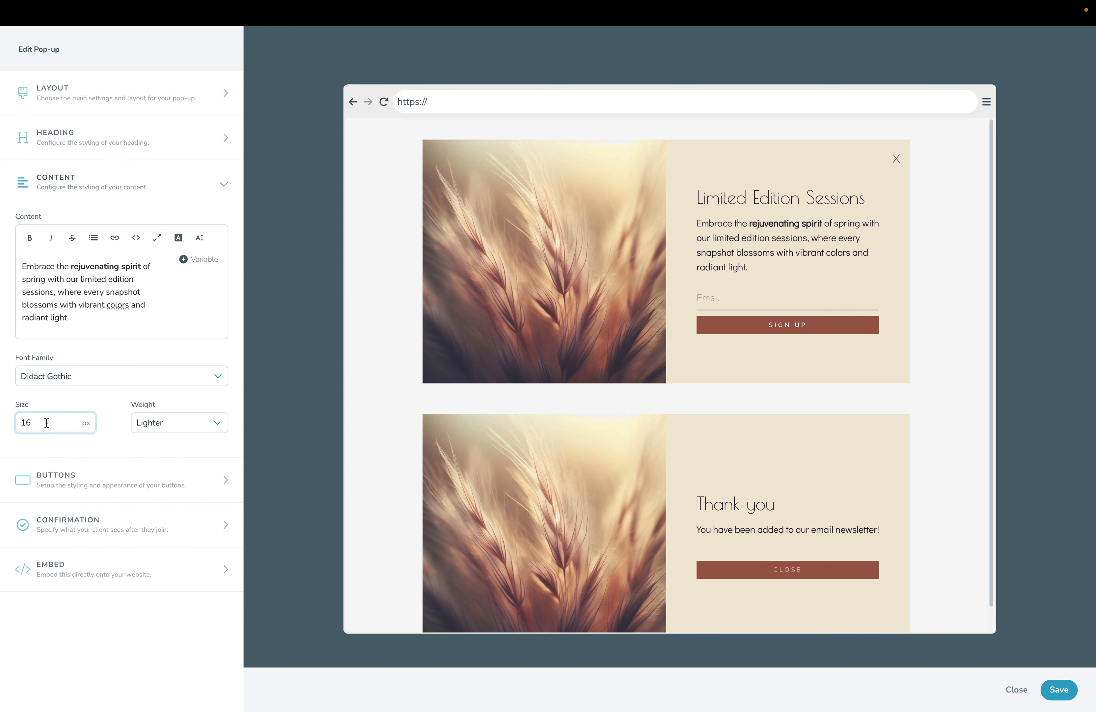
pyautogui.click(100, 400)
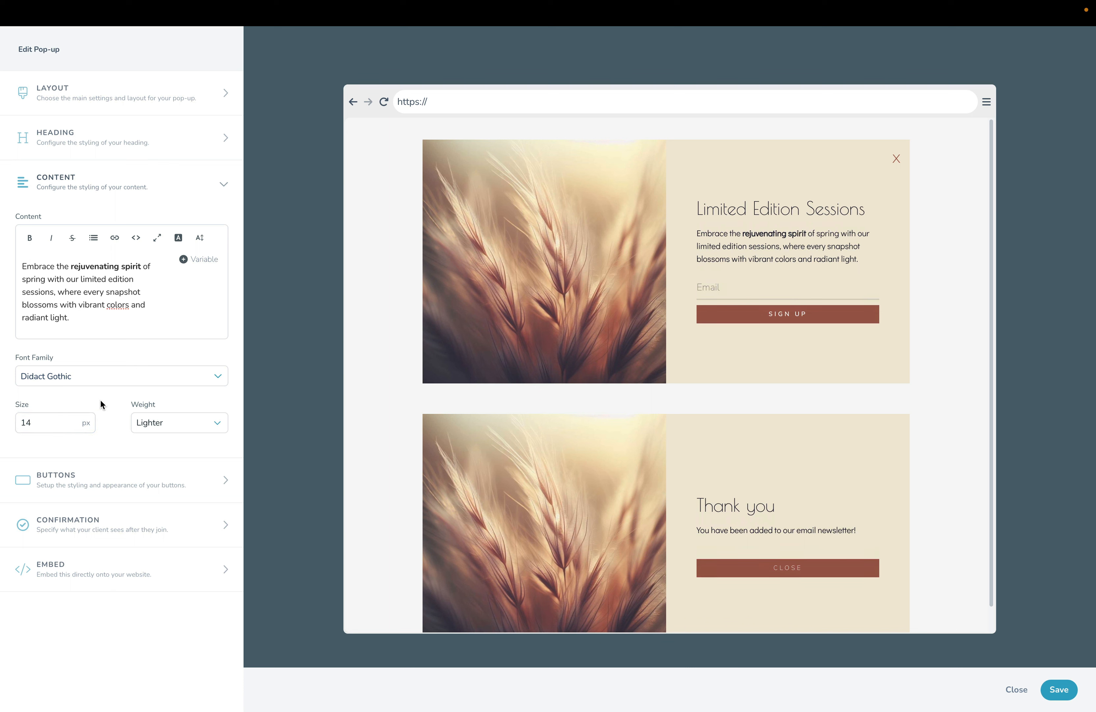
# Set the font family of the pop-up's buttons to Didact Gothic.
pyautogui.click(92, 469)
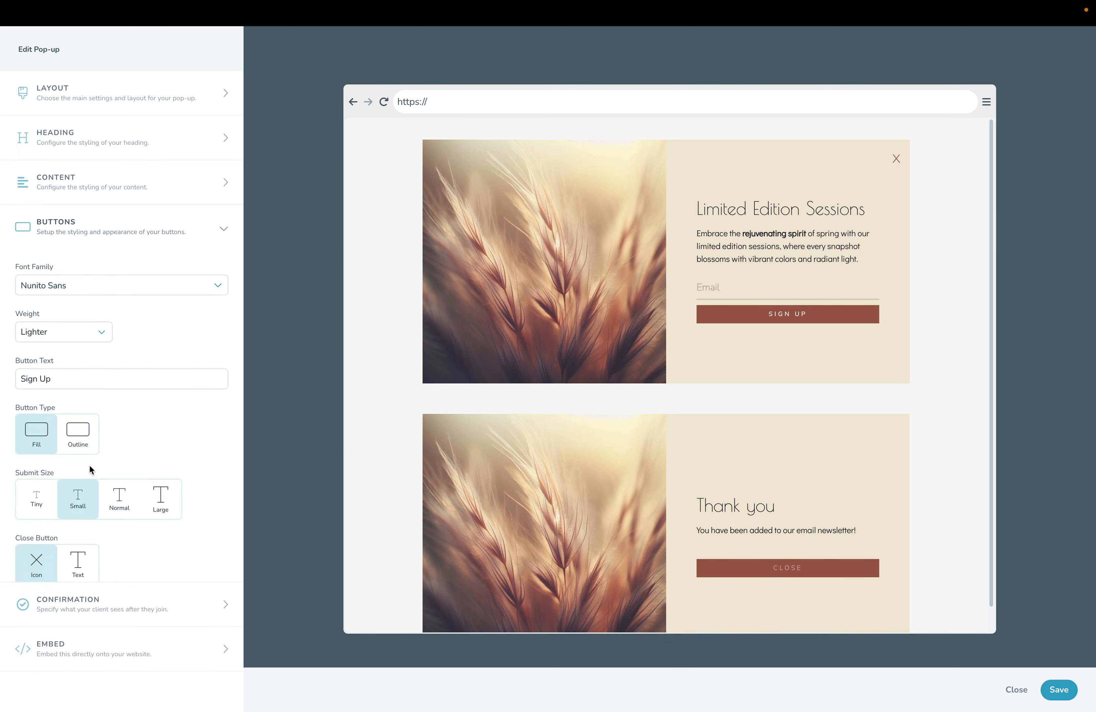
pyautogui.click(90, 292)
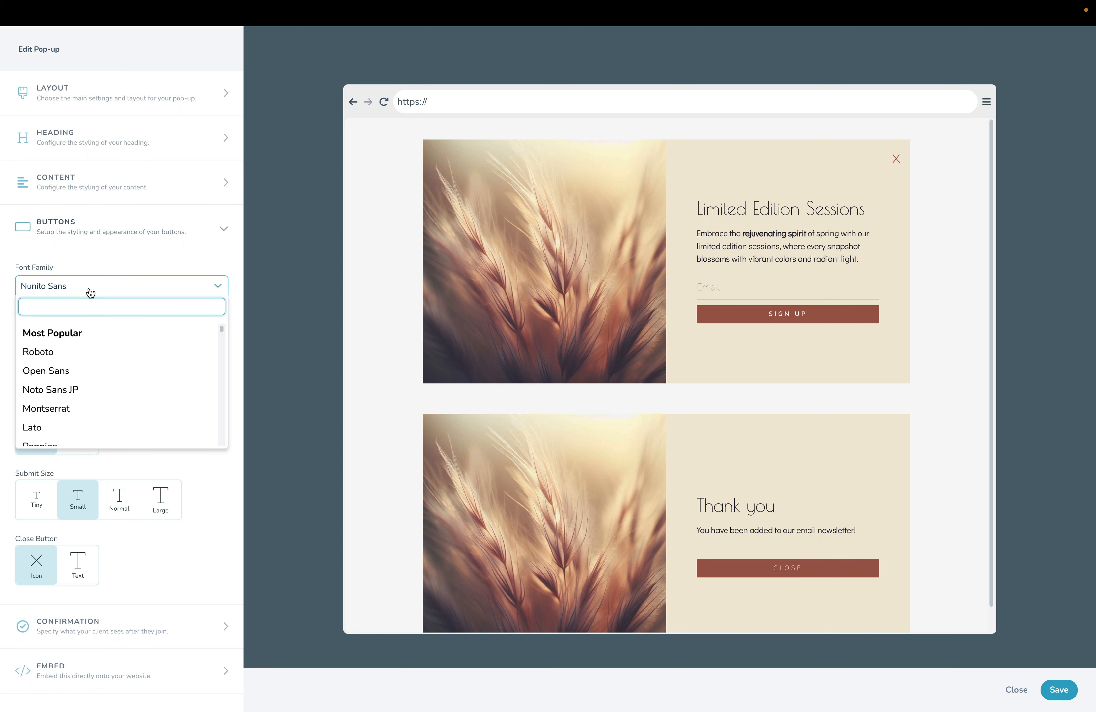
pyautogui.write('did')
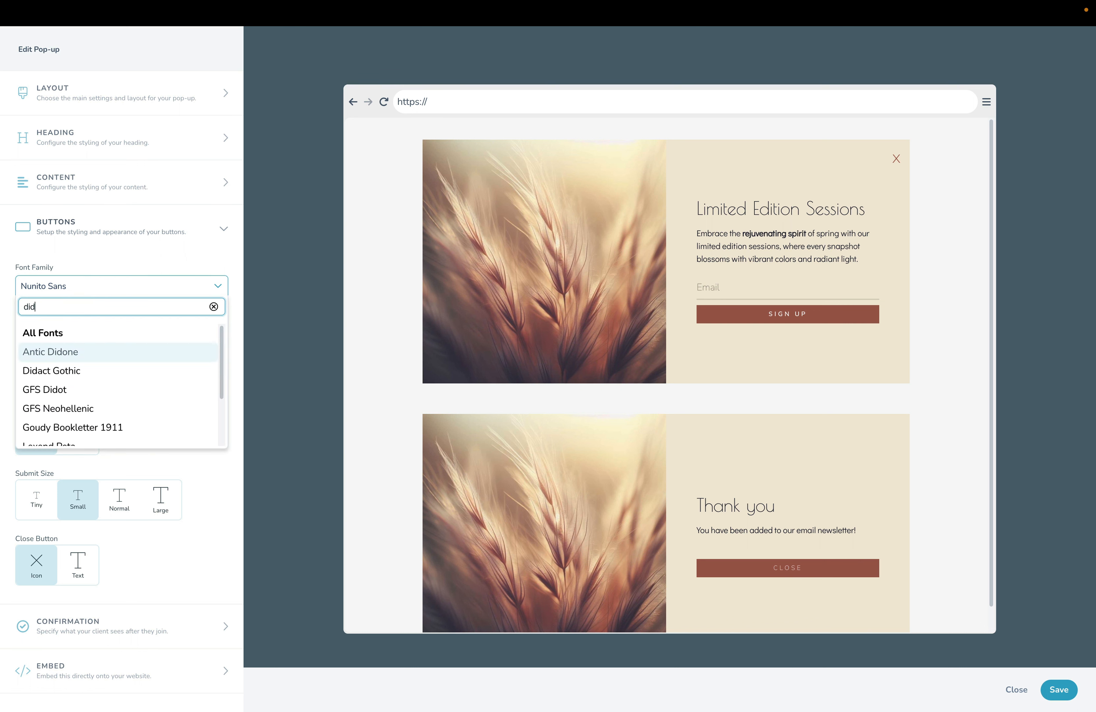
pyautogui.click(81, 370)
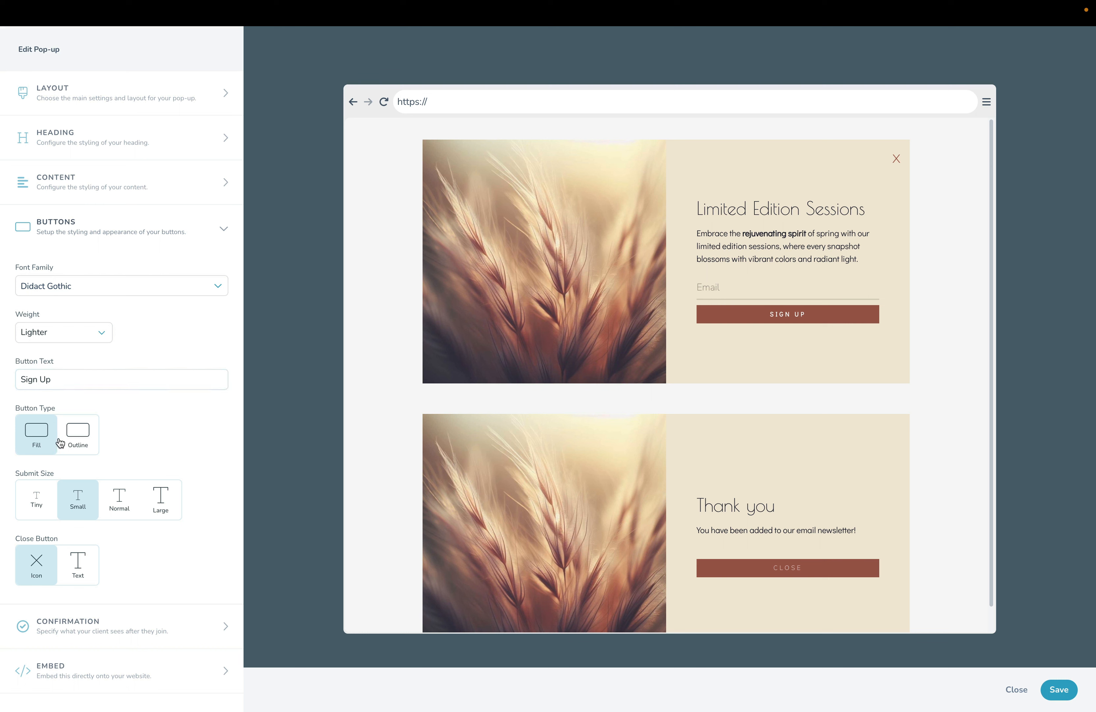
# Set the button type to Outline and the submit size to Tiny, and try a text close button before restoring the icon.
pyautogui.click(76, 434)
pyautogui.click(39, 499)
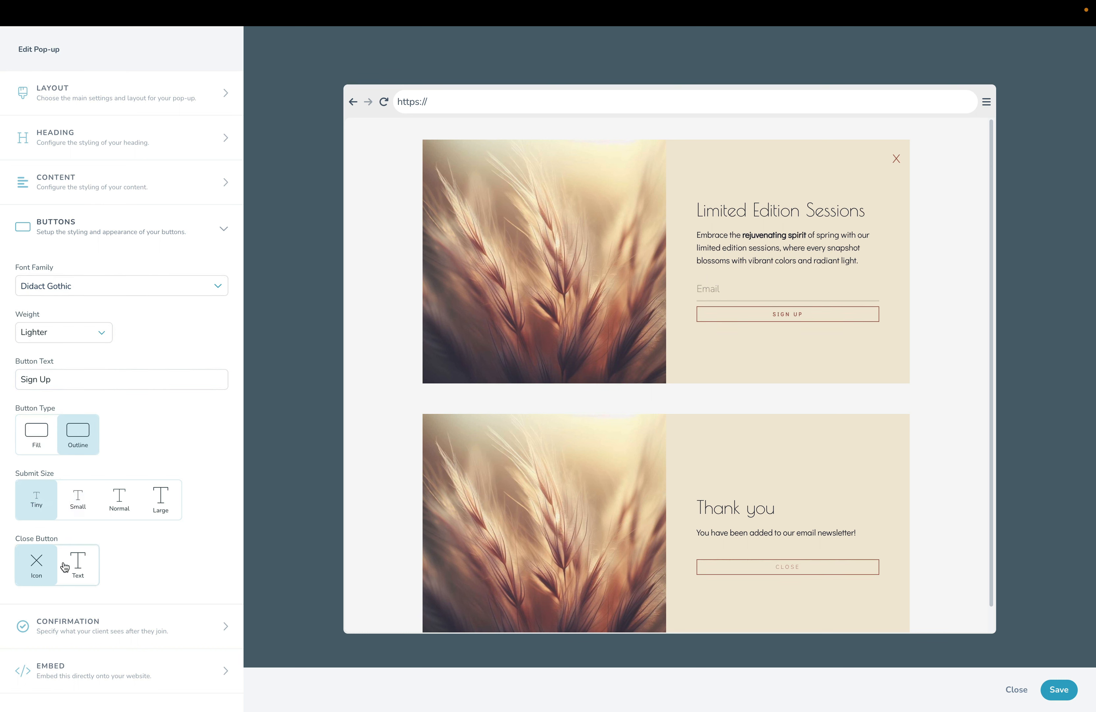
pyautogui.click(84, 562)
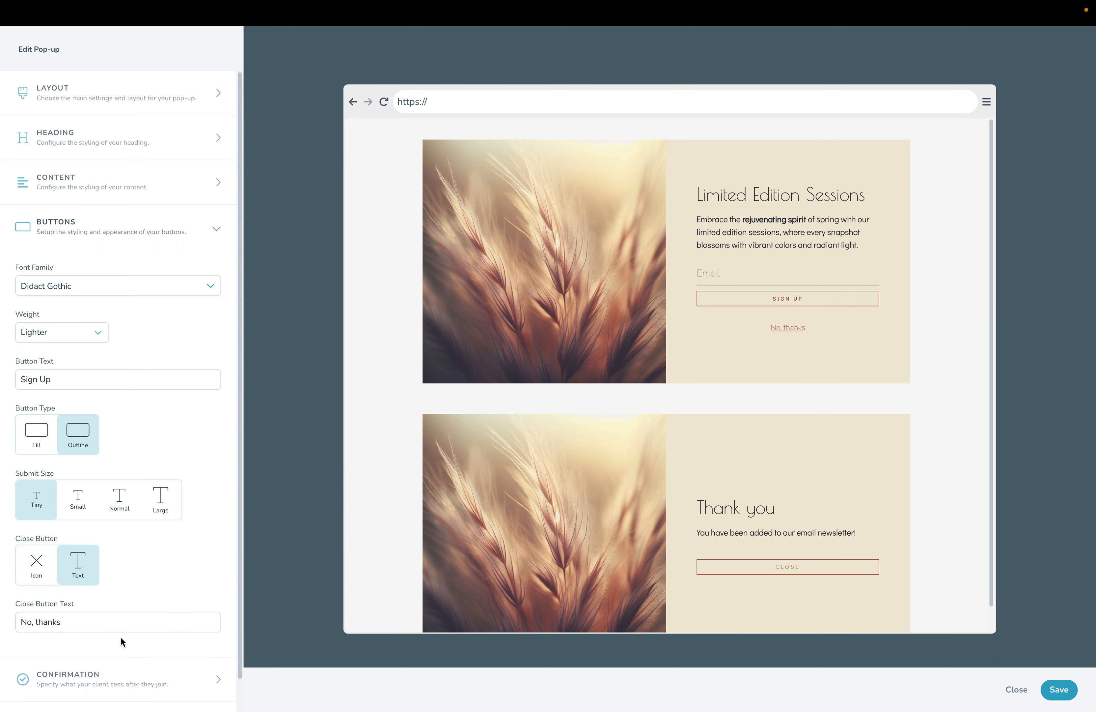
pyautogui.click(43, 575)
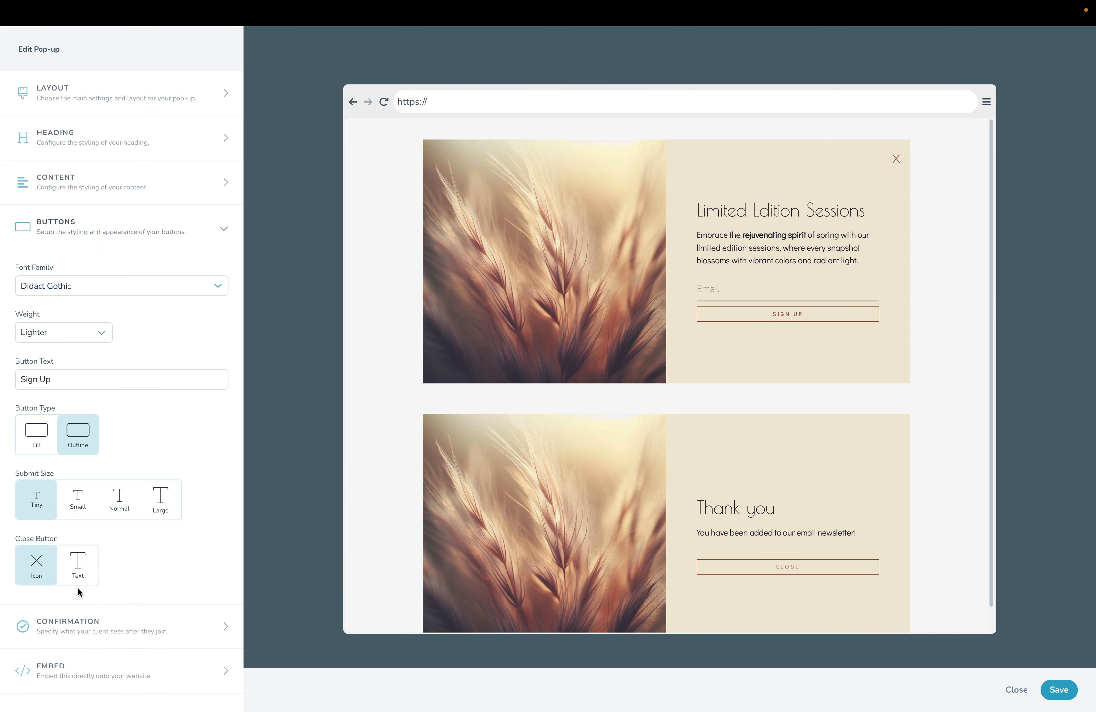
# Replace the confirmation message with a note beginning "Thank you for choosing our spring sessions!" about capturing the season and creating memories that bloom for a lifetime.
pyautogui.click(122, 627)
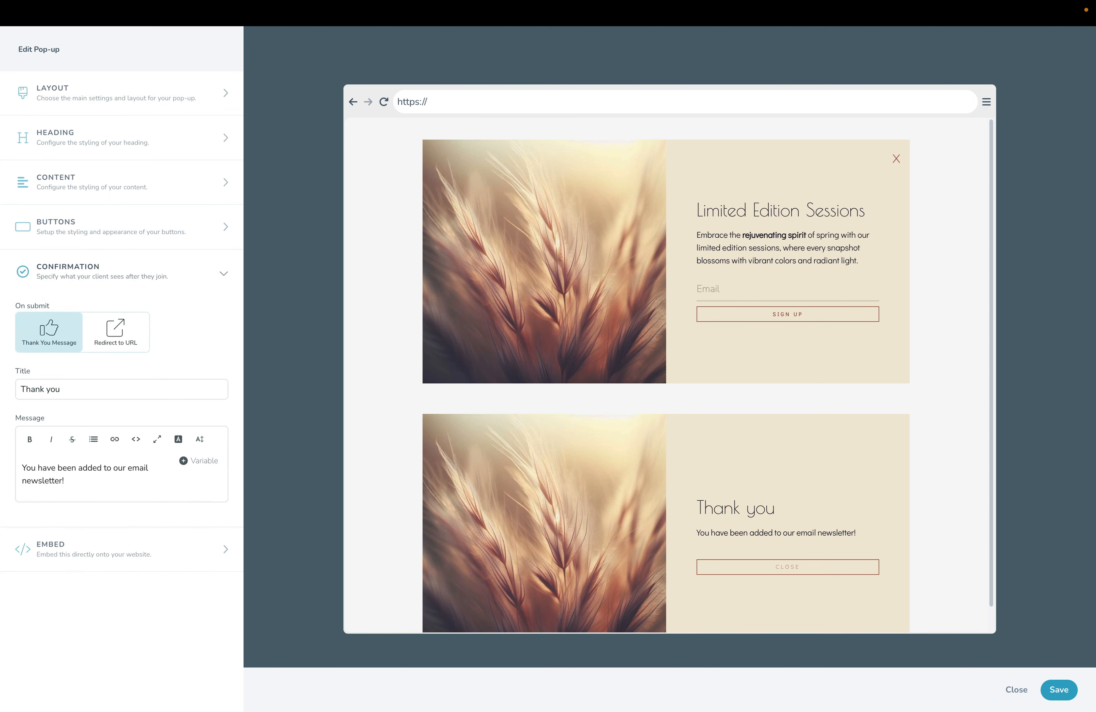
pyautogui.click(85, 477)
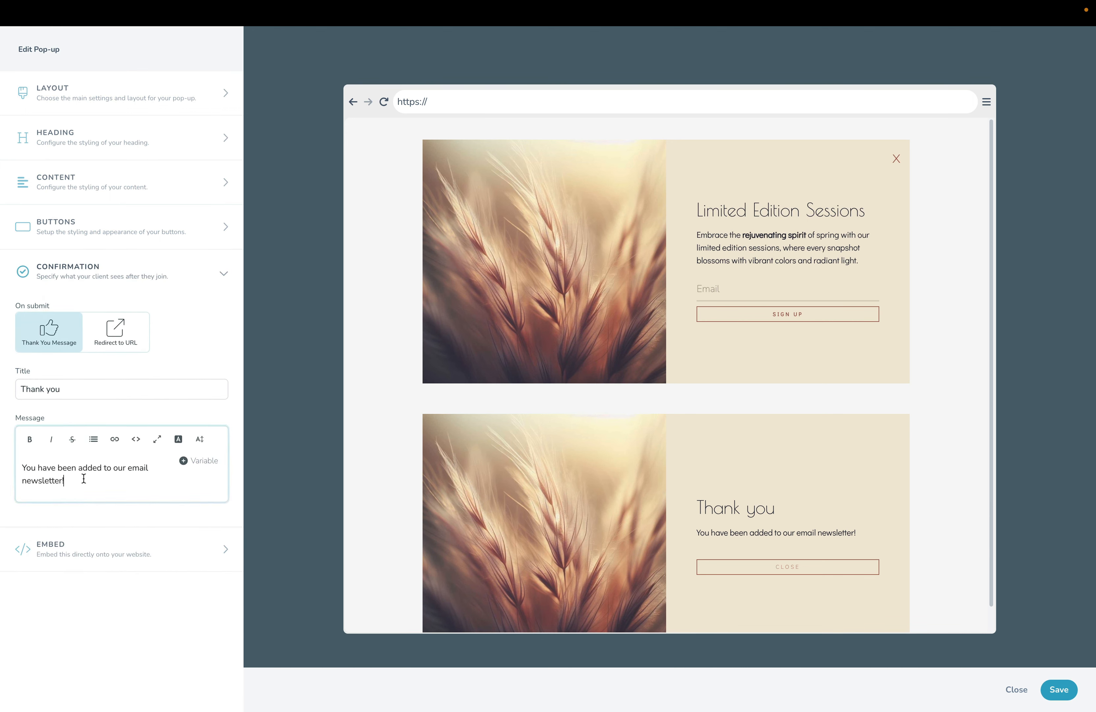
pyautogui.hotkey('ctrl', 'a')
pyautogui.write("Thank you for choosing our spring sessions! We're thrilled to capture the vibrant essence of this season with you and create memories that will bloom for a lifetime.")
pyautogui.click(92, 554)
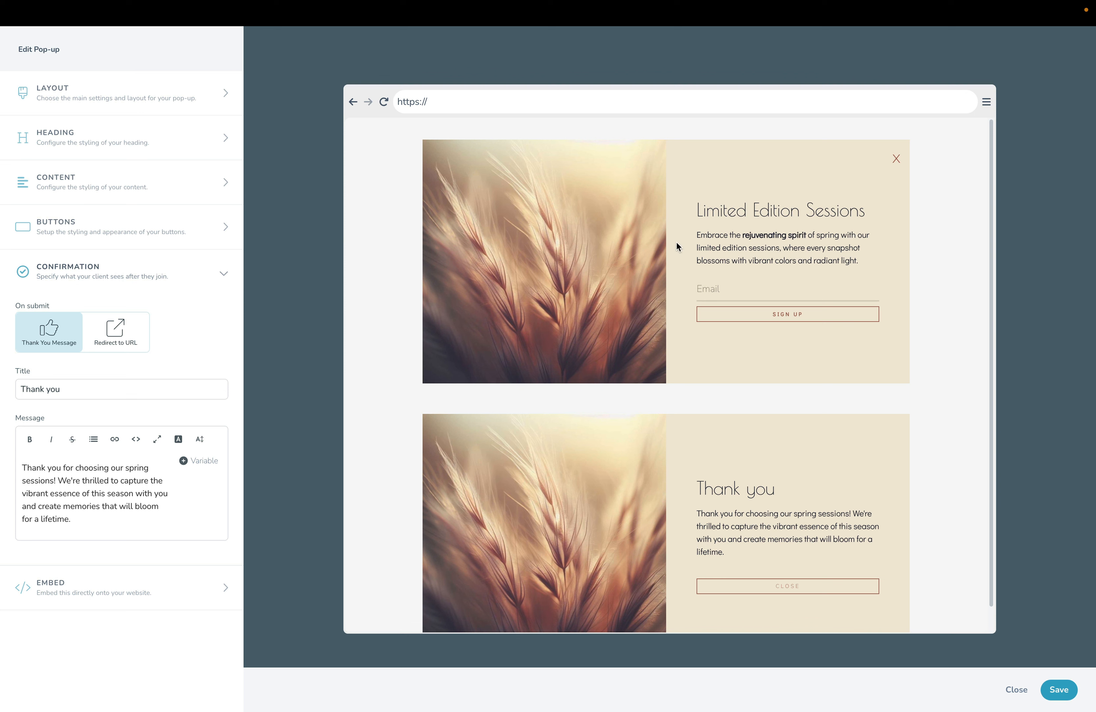
# Select the pop-up's whole embed script for copying, review the layout settings and save the pop-up.
pyautogui.click(111, 380)
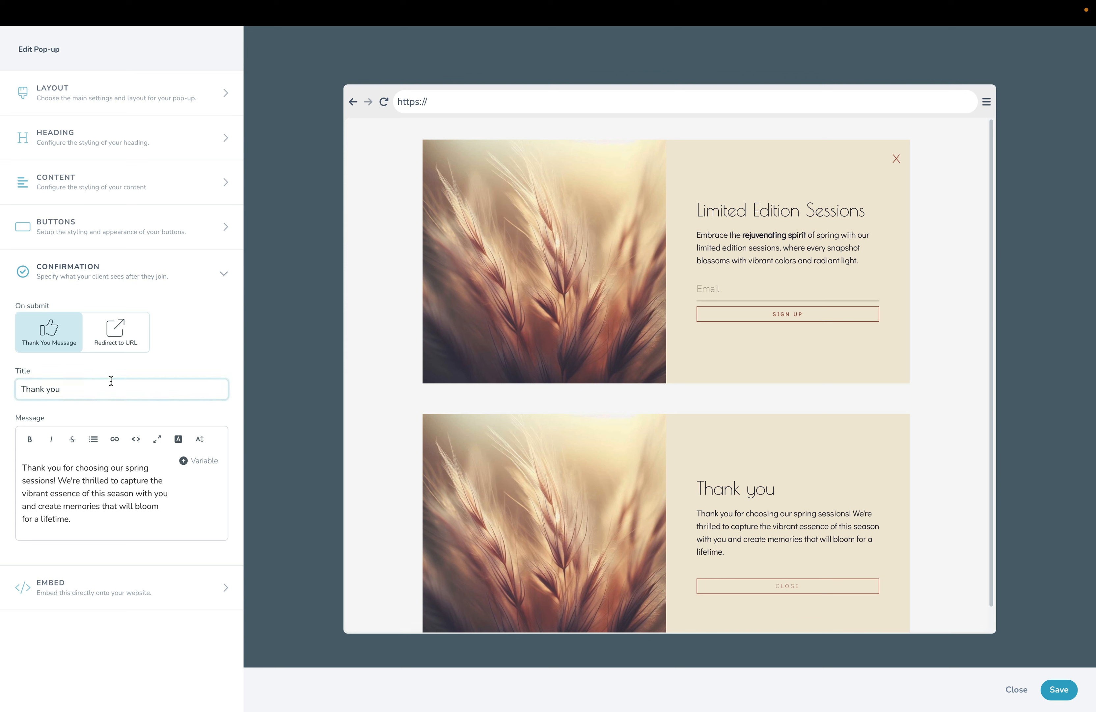
pyautogui.click(117, 276)
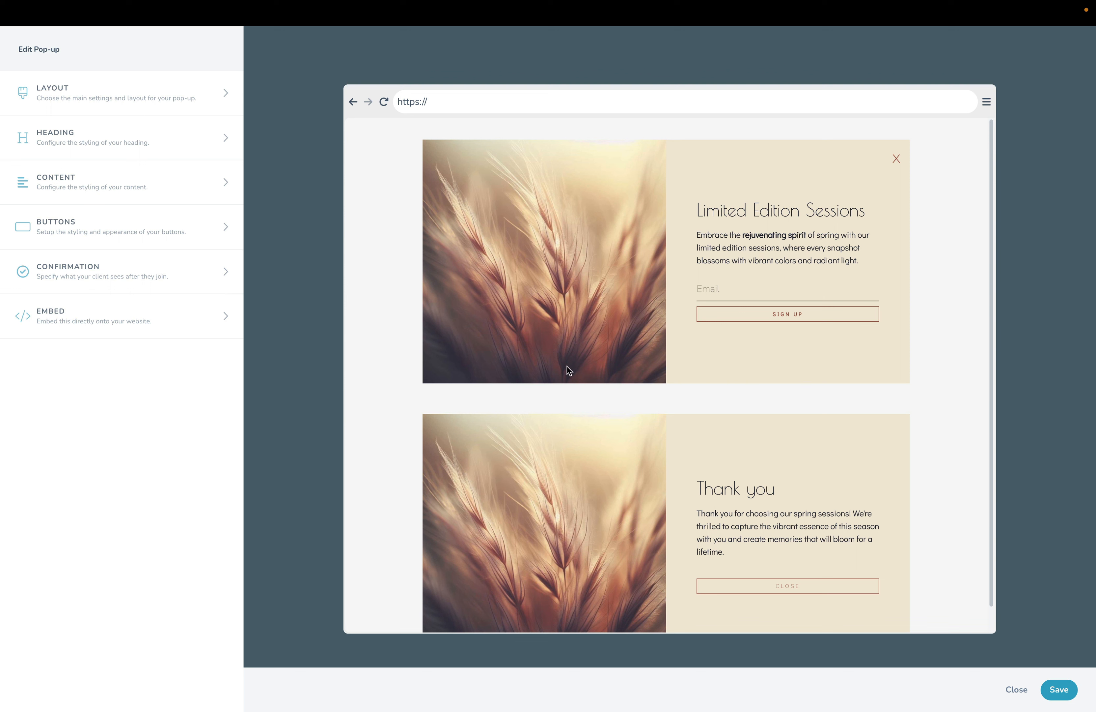
pyautogui.click(77, 320)
pyautogui.click(81, 380)
pyautogui.tripleClick(84, 379)
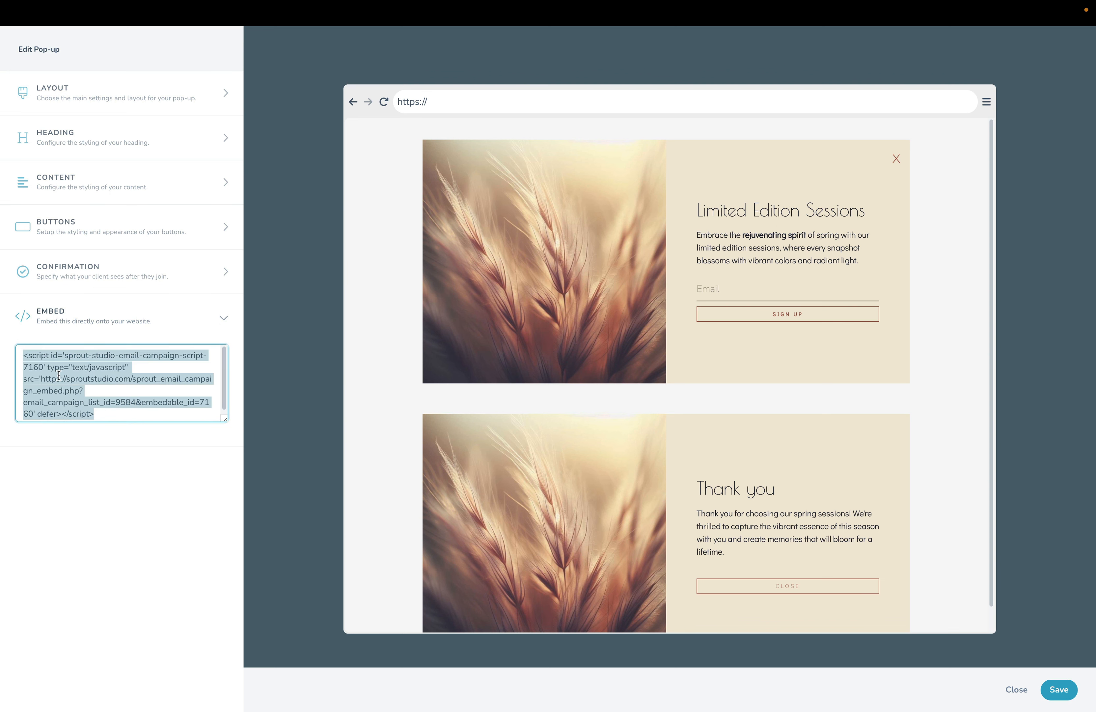
pyautogui.click(638, 262)
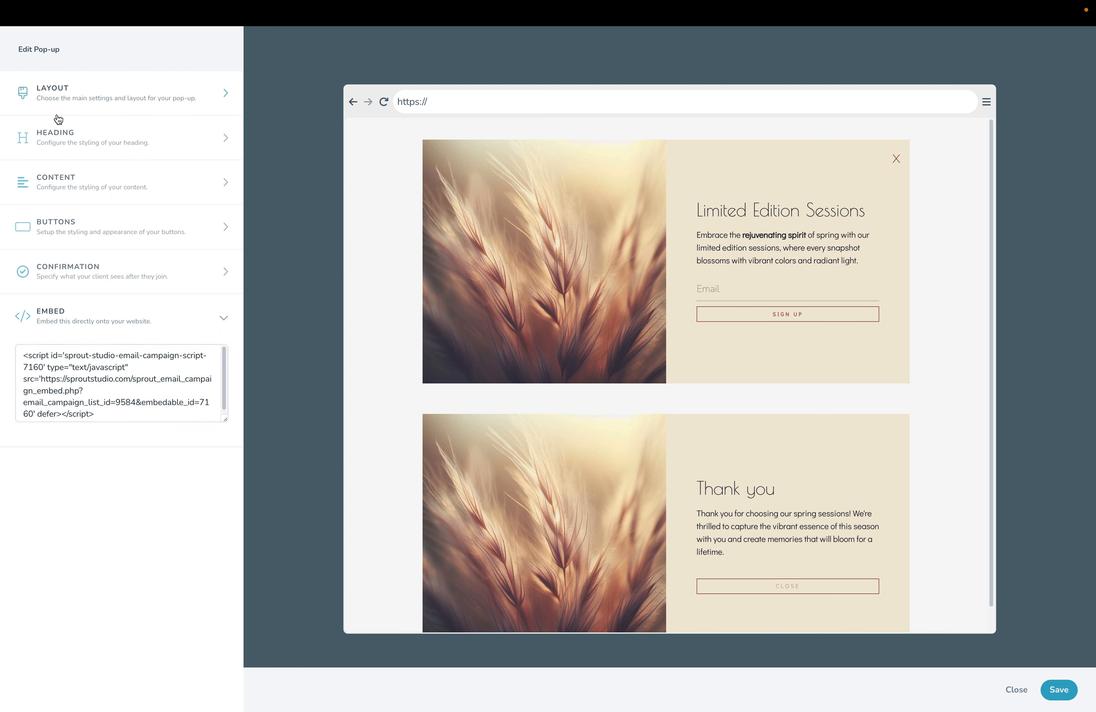
pyautogui.click(68, 103)
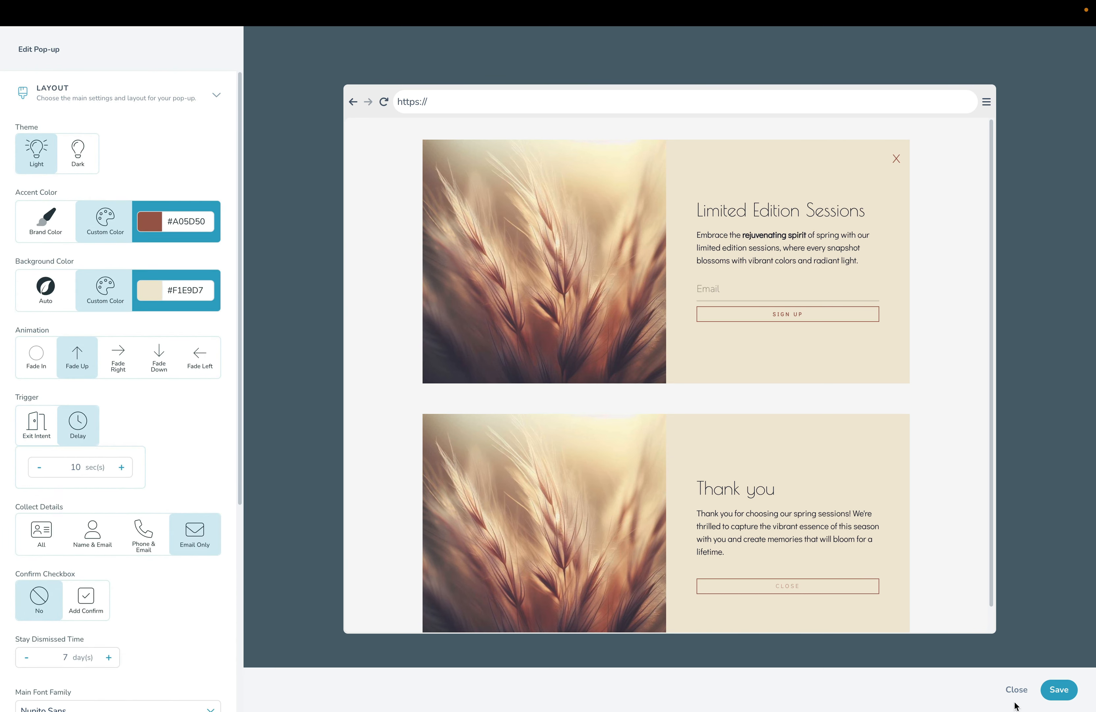
pyautogui.click(1061, 689)
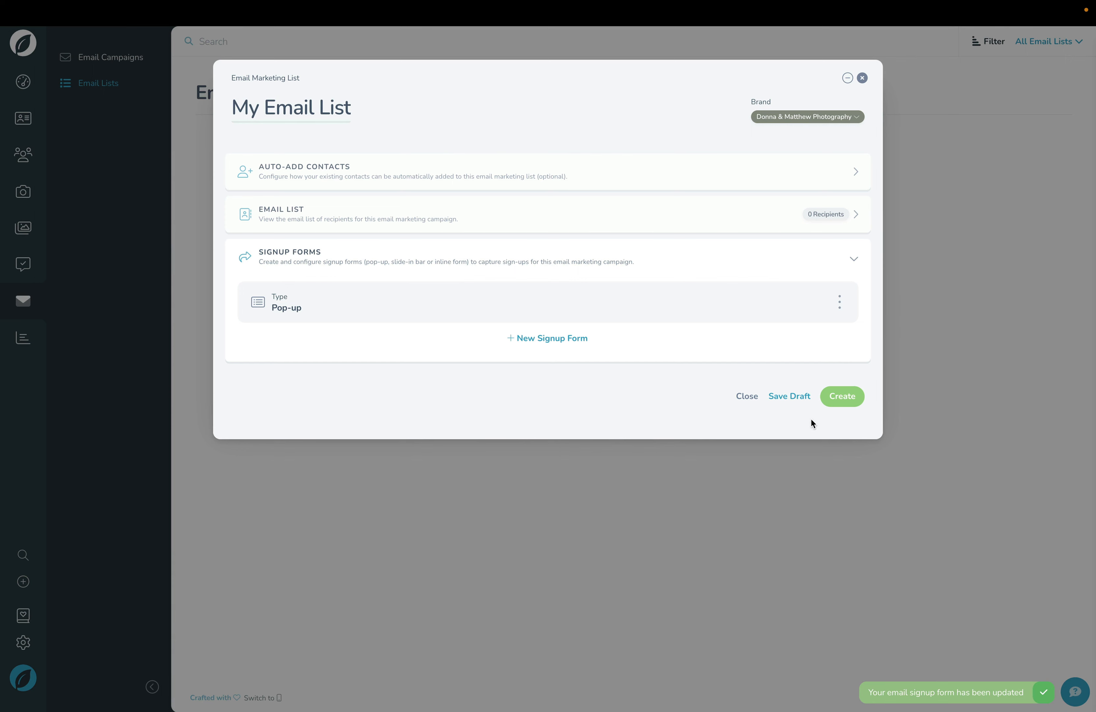
# View the embed code of the Pop-up signup form from the email marketing list, and dismiss it.
pyautogui.click(840, 302)
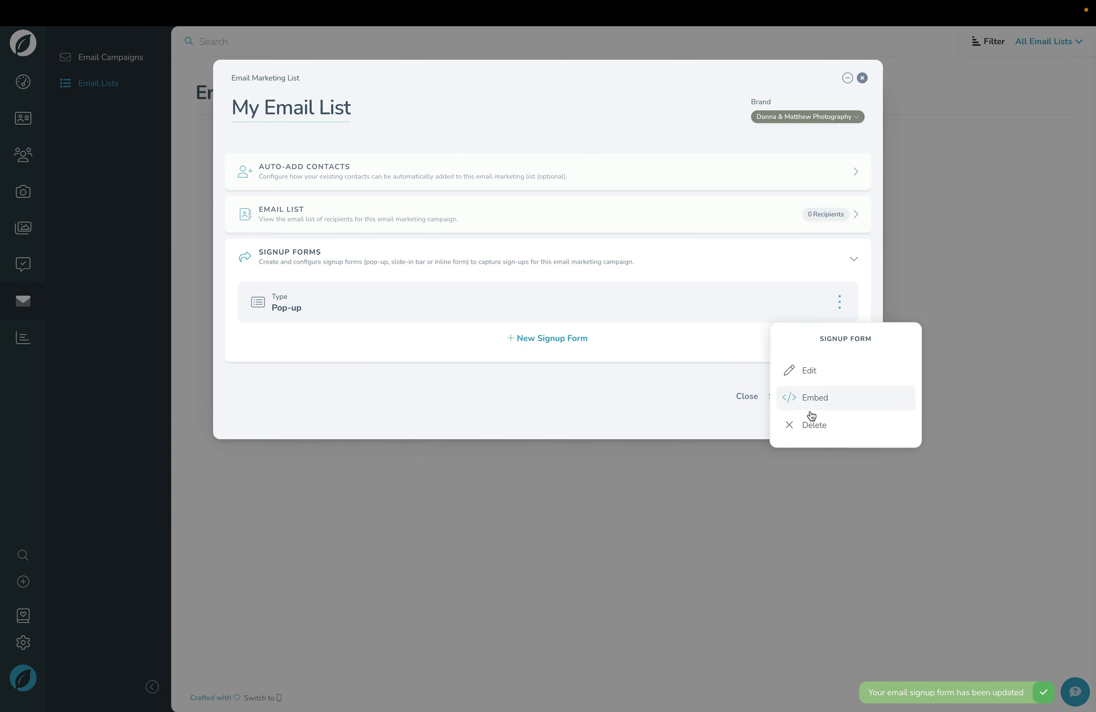
pyautogui.click(815, 397)
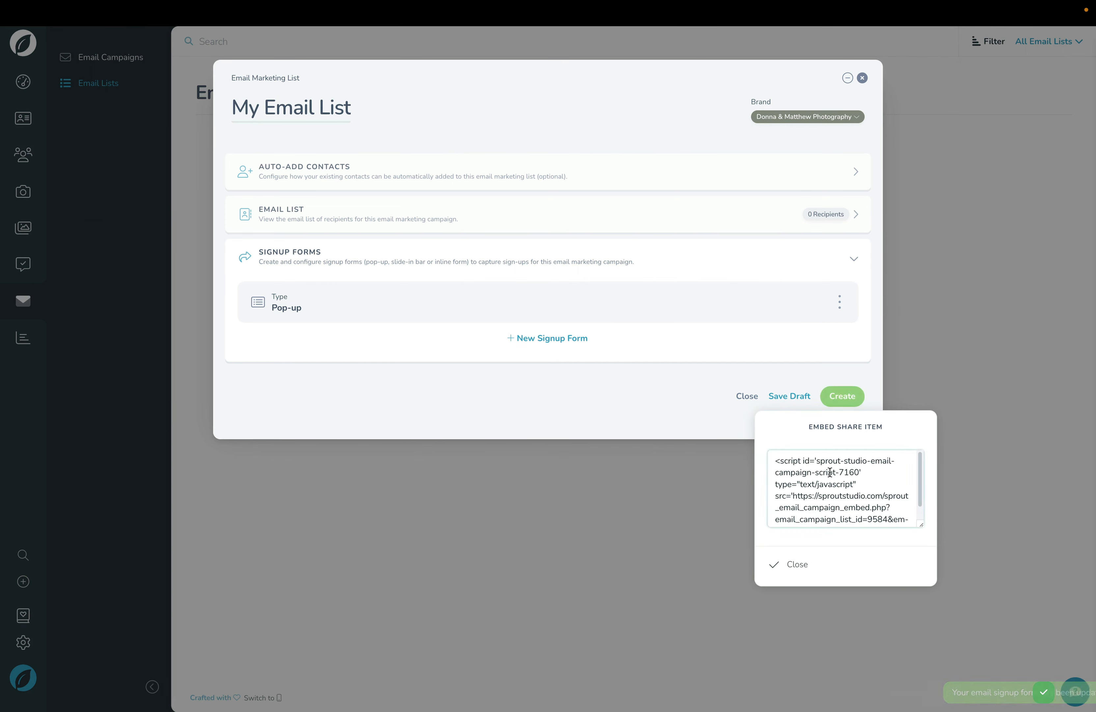
pyautogui.scroll(-1, 831, 472)
pyautogui.scroll(1, 831, 472)
pyautogui.click(606, 401)
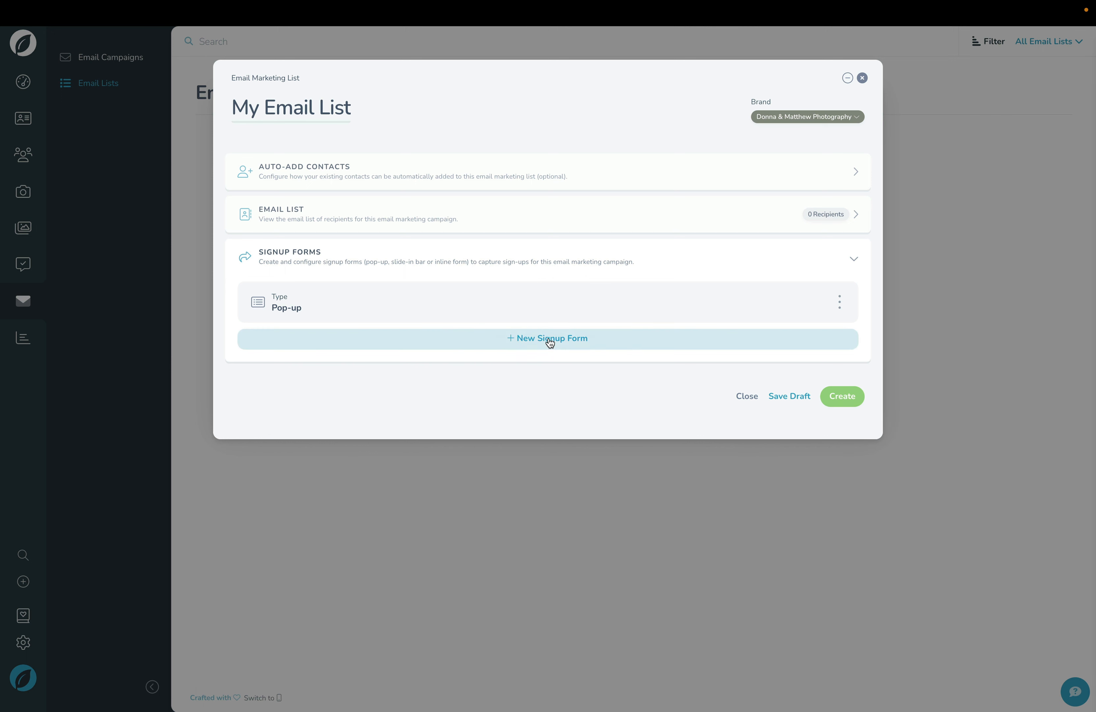
# Add an Inline Form and a Slide-In Bar as new signup forms for the email list.
pyautogui.click(548, 341)
pyautogui.click(525, 399)
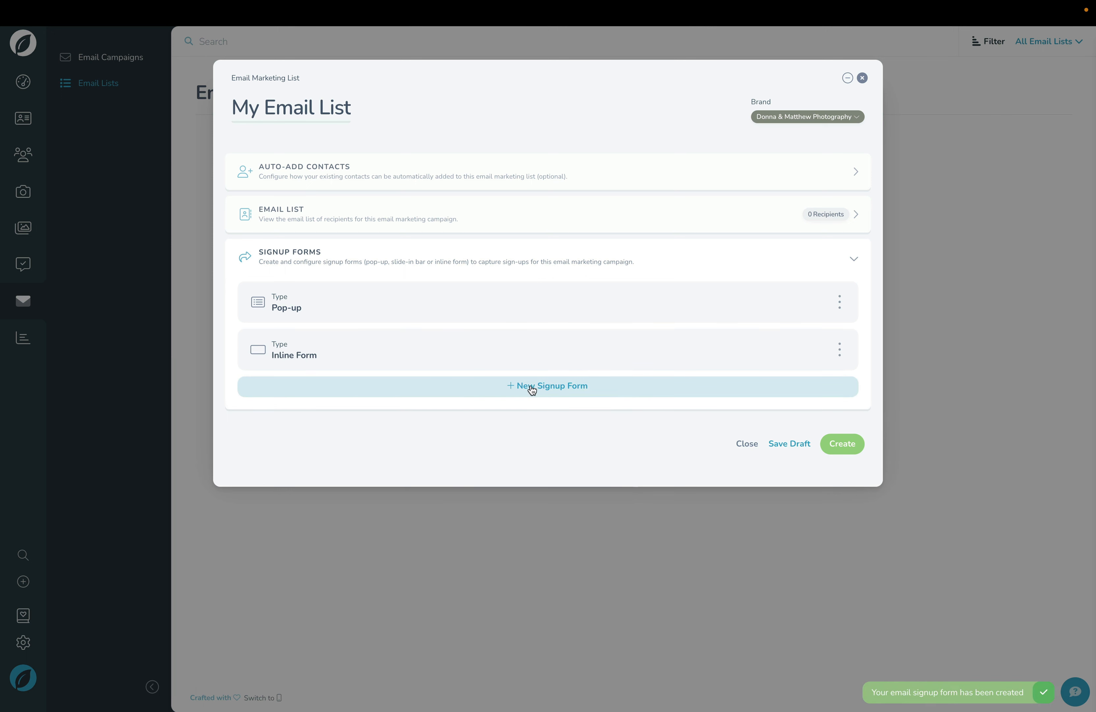
pyautogui.click(531, 386)
pyautogui.click(522, 503)
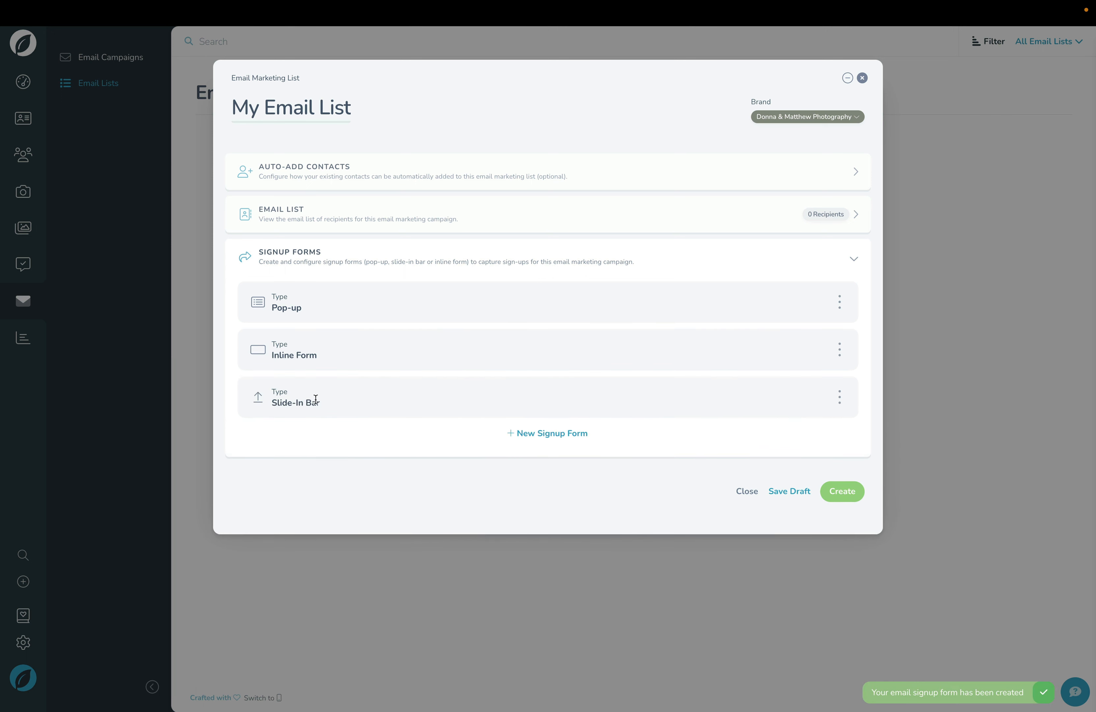
# Edit the Slide-In Bar and give its layout the custom background color #F1E9D7.
pyautogui.click(838, 397)
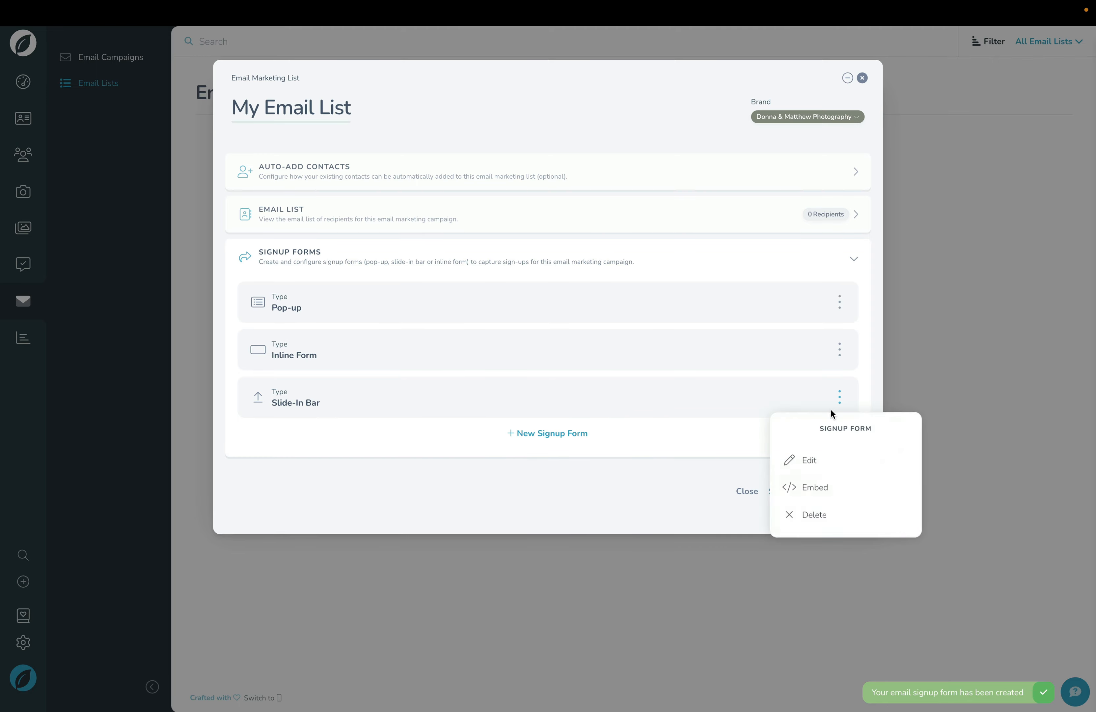
pyautogui.click(813, 466)
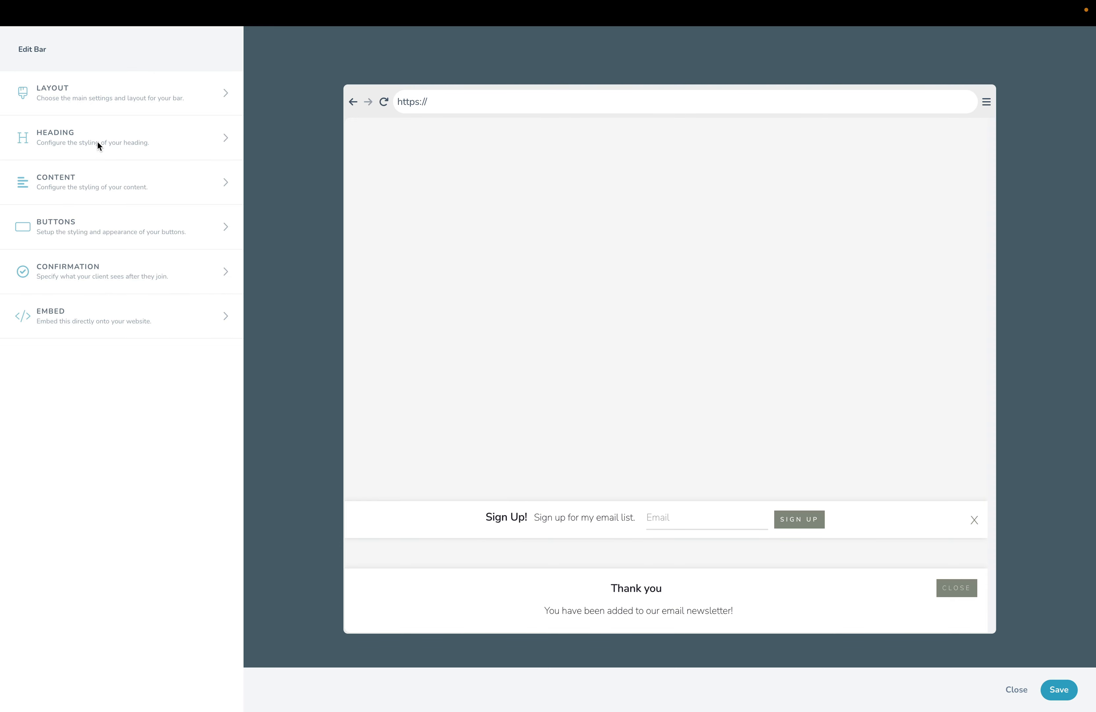
pyautogui.click(86, 97)
pyautogui.click(105, 283)
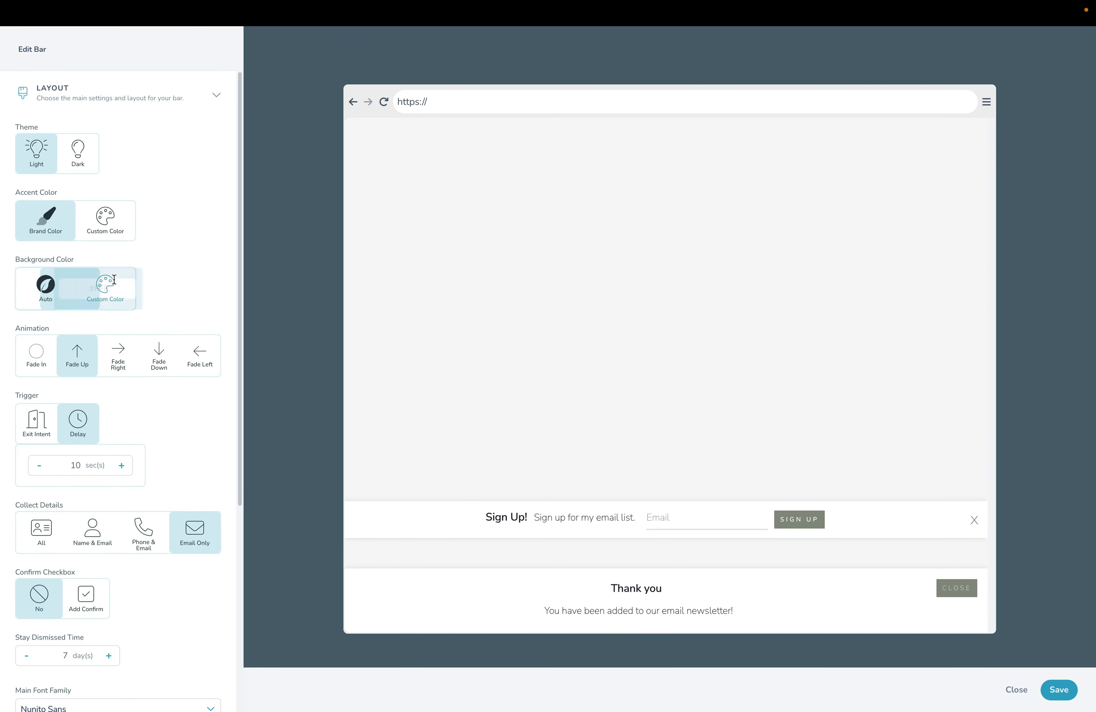
pyautogui.doubleClick(179, 287)
pyautogui.write('F1E9D7')
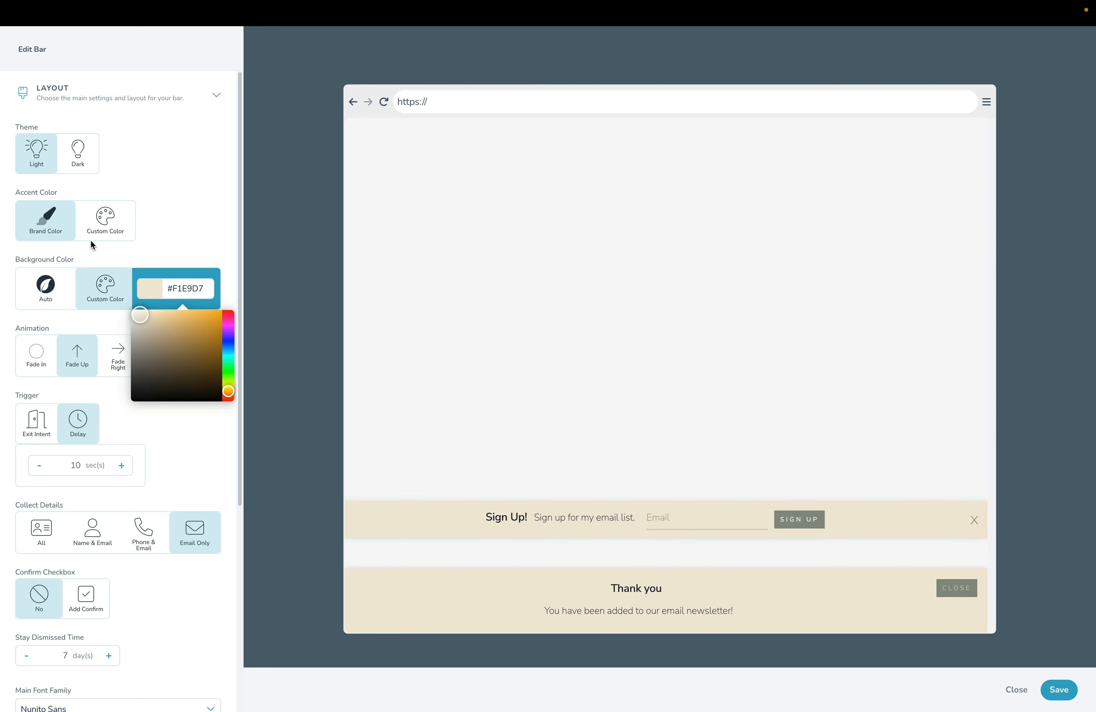
# Set the Slide-In Bar's custom accent color to #A05D50 and save the form.
pyautogui.click(106, 217)
pyautogui.doubleClick(185, 221)
pyautogui.write('A05D50')
pyautogui.click(180, 171)
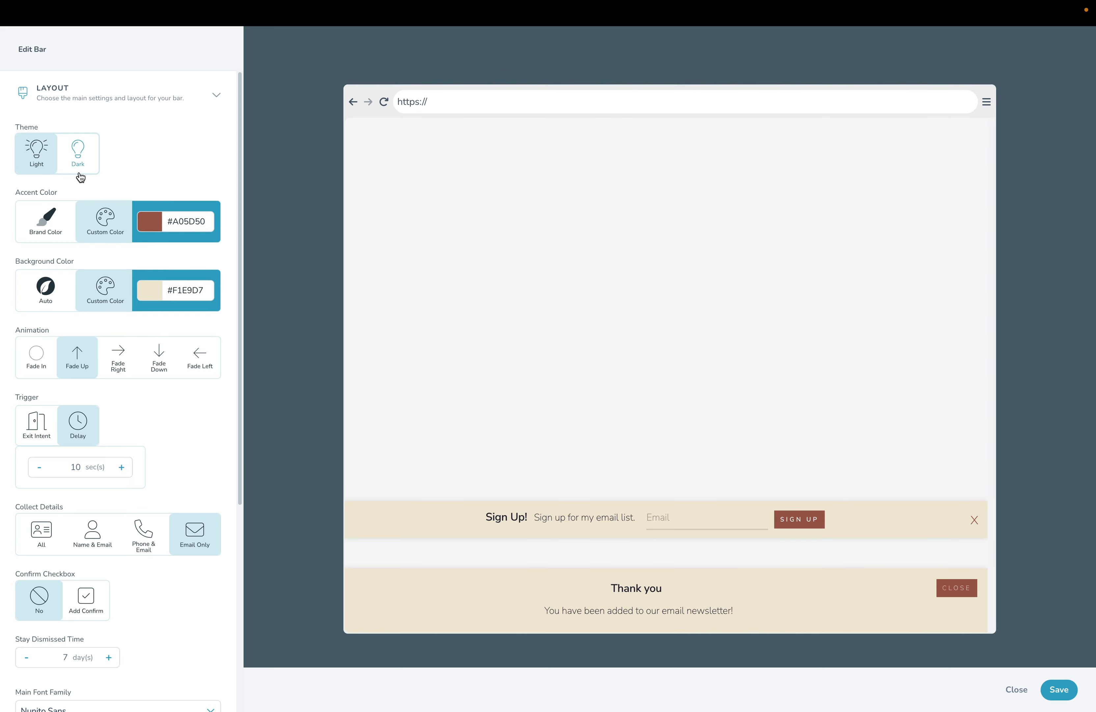
pyautogui.click(1058, 688)
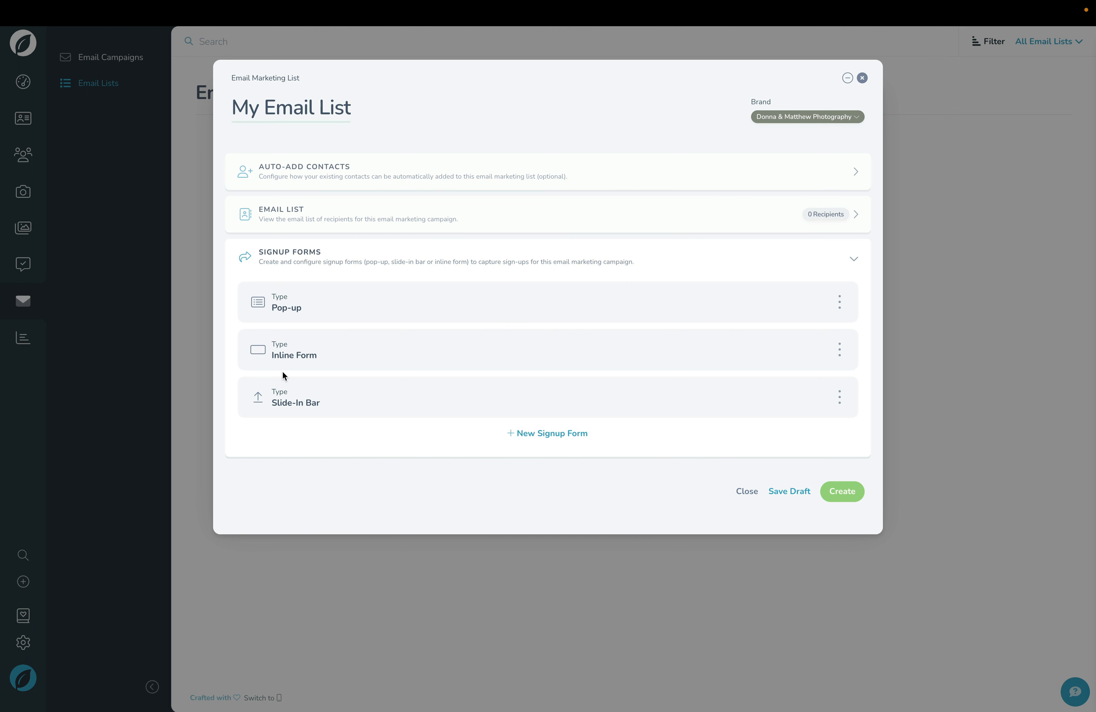
# Expand the email list section of My Email List to view its recipients.
pyautogui.click(307, 217)
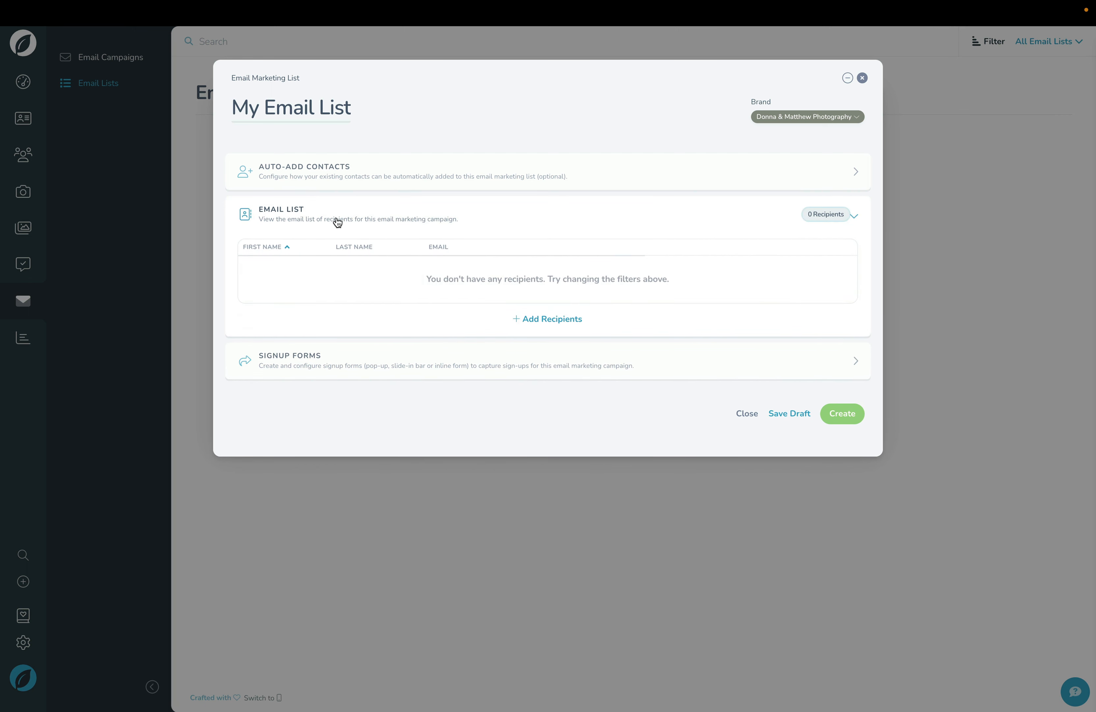